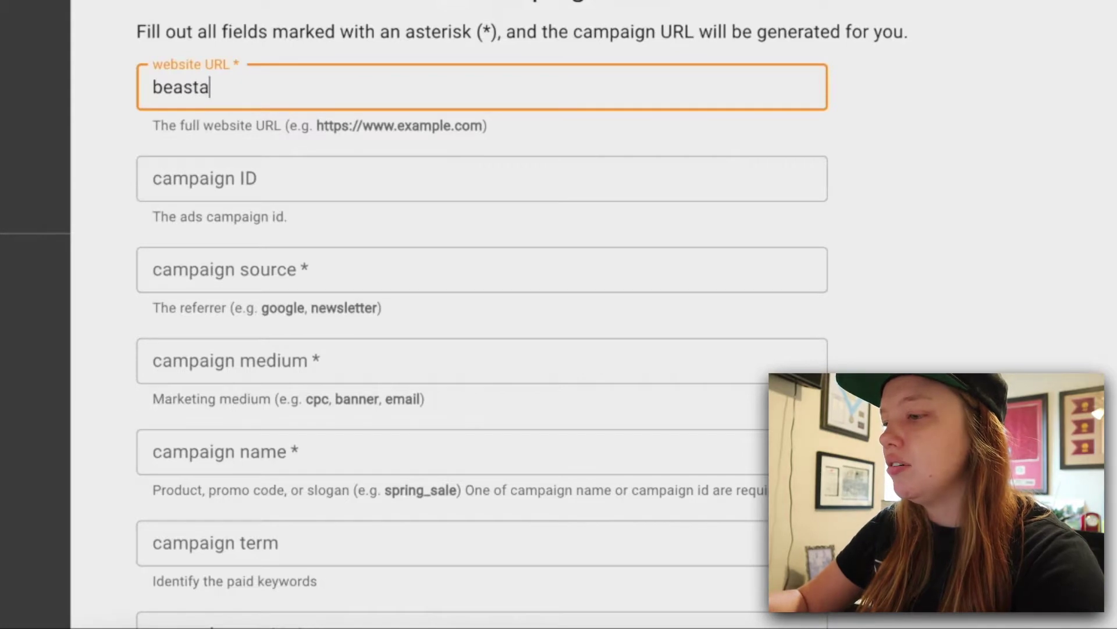
Step: Finish the website URL and enter campaign source 'youtube' and campaign medium 'utm-video'
text(yout)
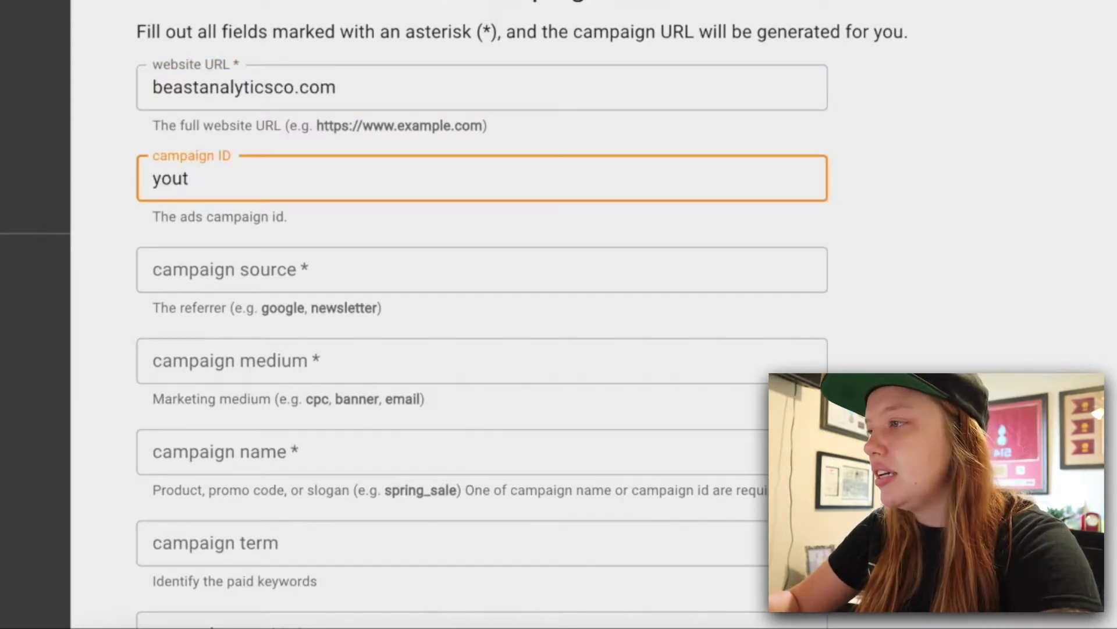
scroll(232, 186, down, 3)
click(202, 117)
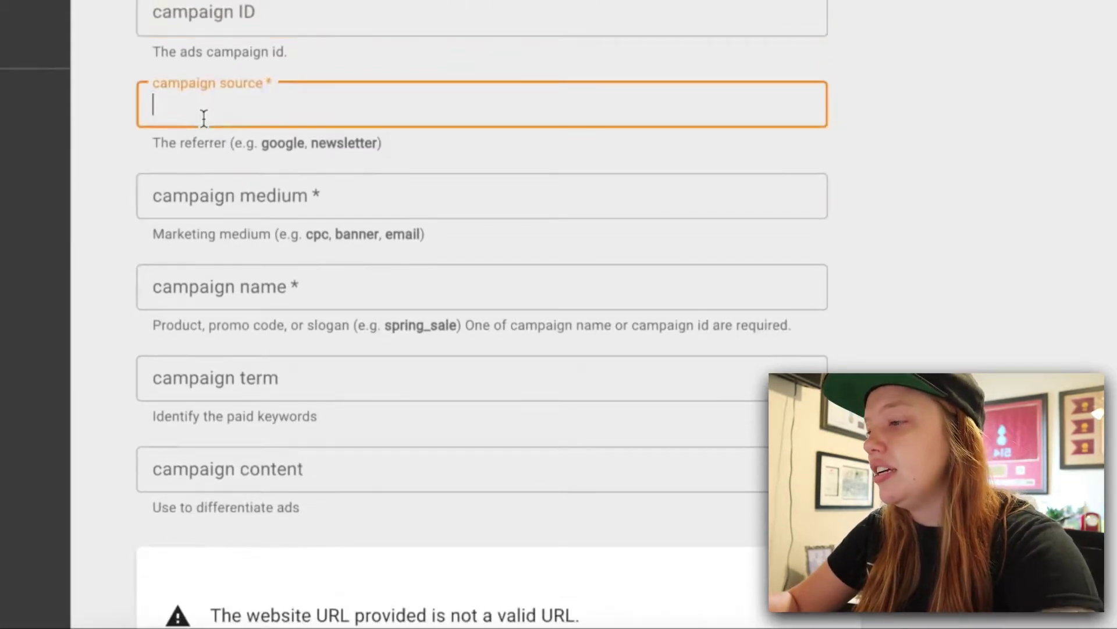
text(youtube)
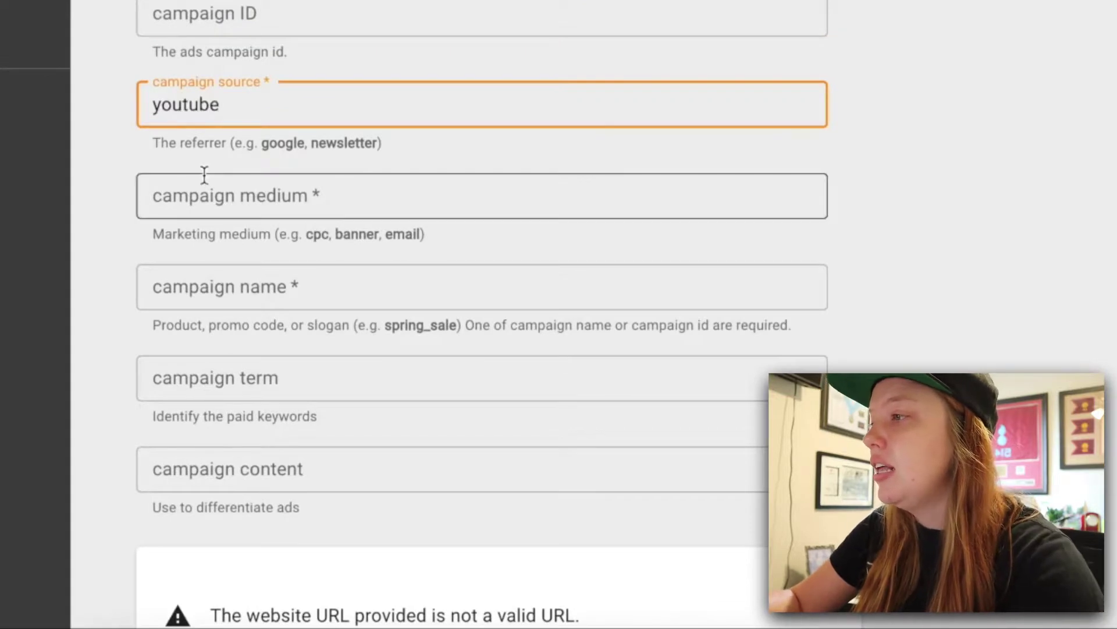
click(204, 198)
text(utm-video)
Step: Compare the entered source and medium values with the form's example referrer and medium hints
key(Home)
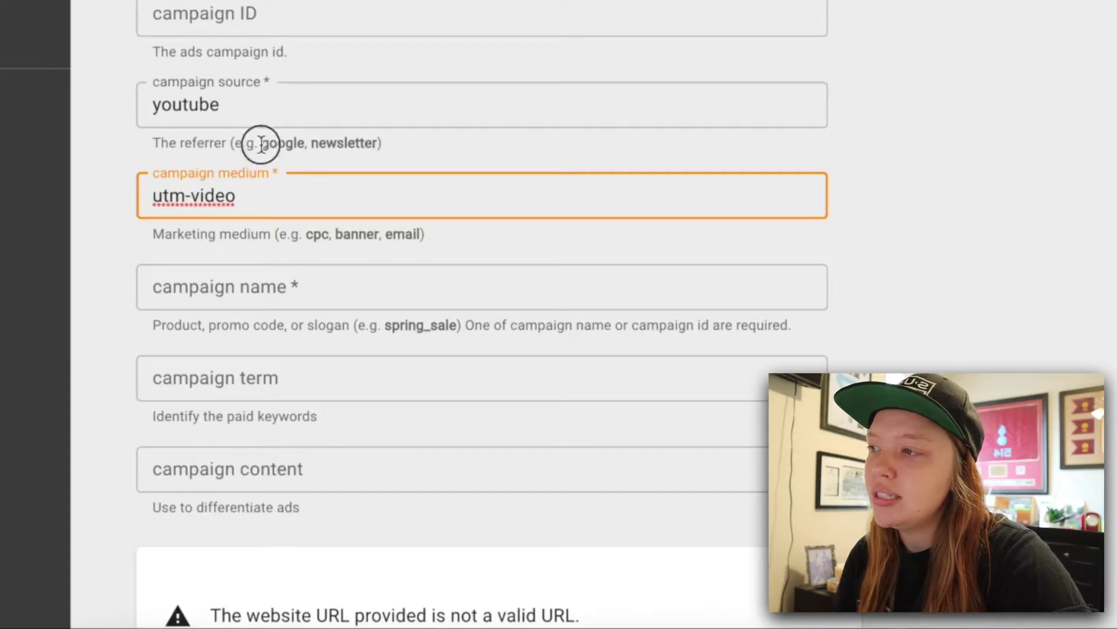
drag(261, 142, 392, 152)
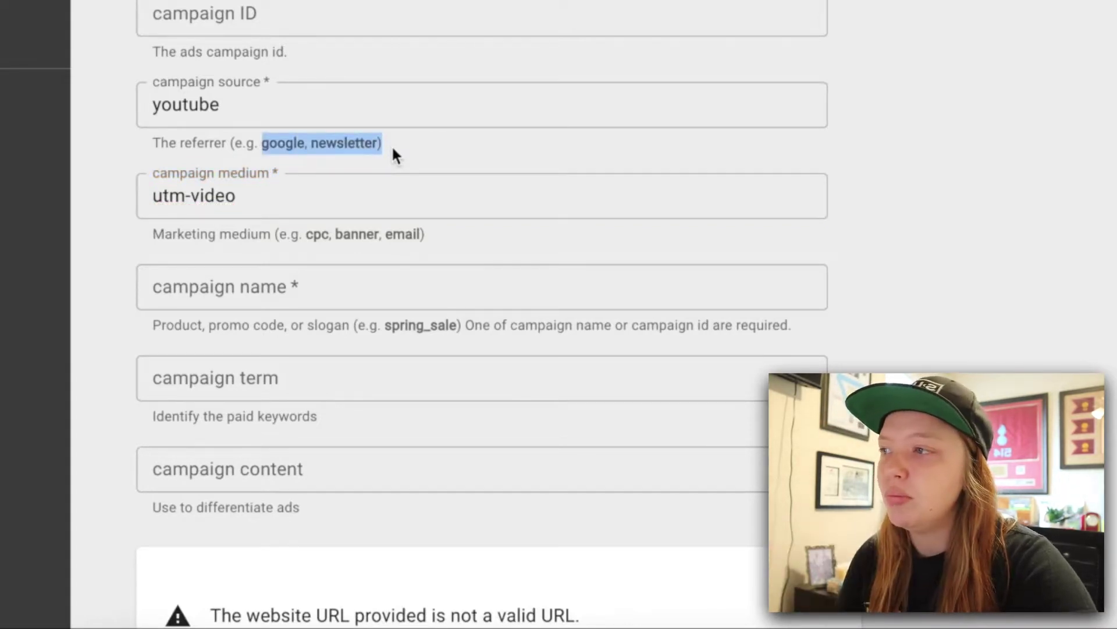
click(324, 98)
click(322, 94)
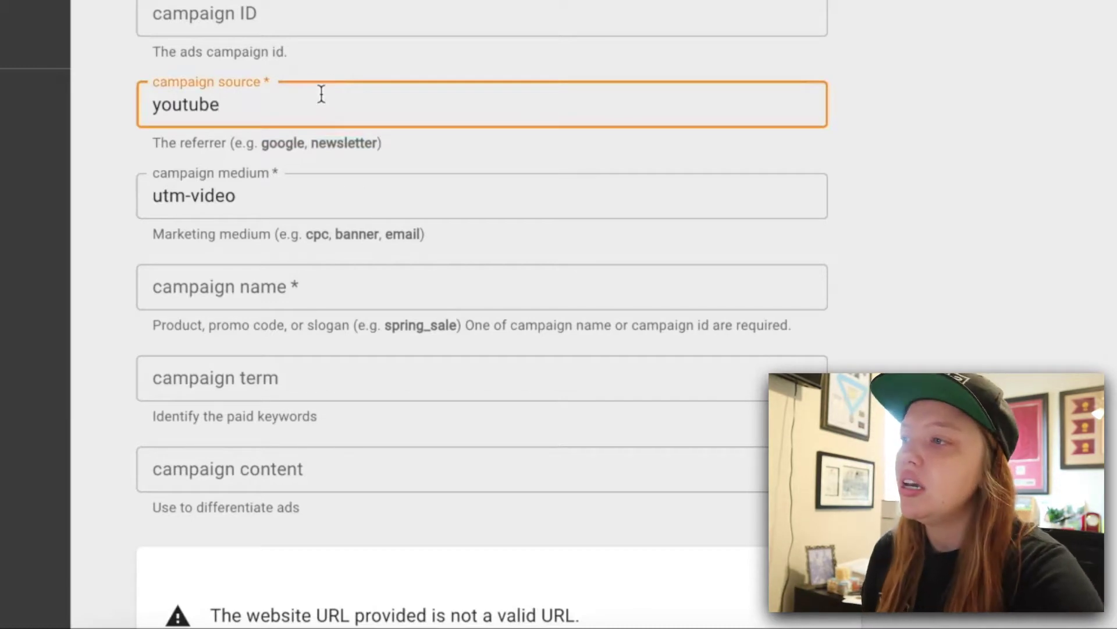
click(305, 95)
click(310, 238)
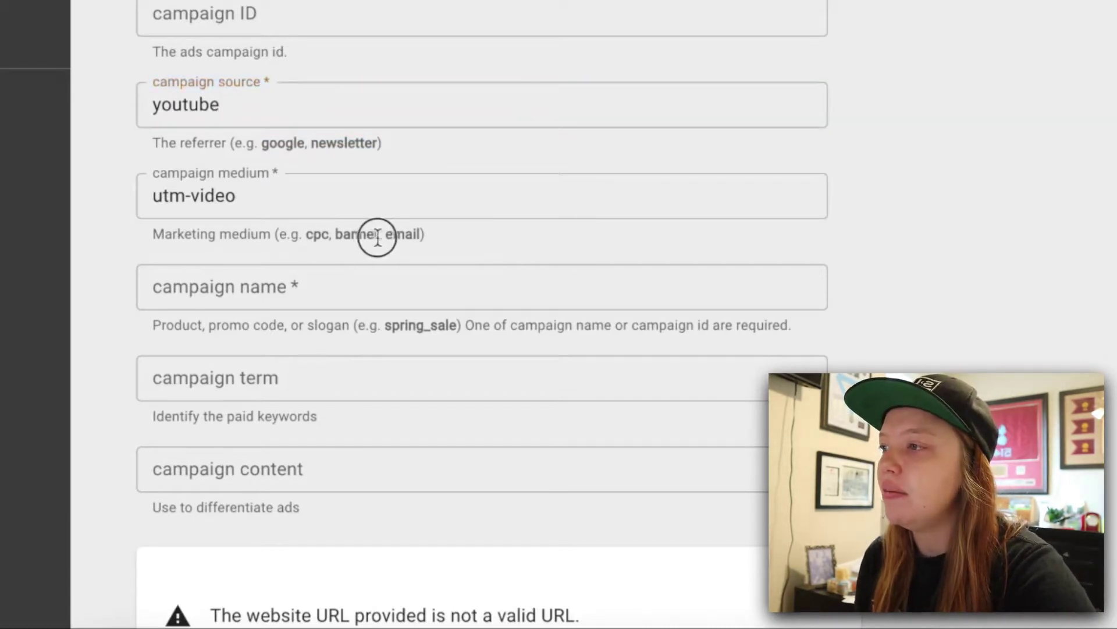
drag(424, 232, 304, 232)
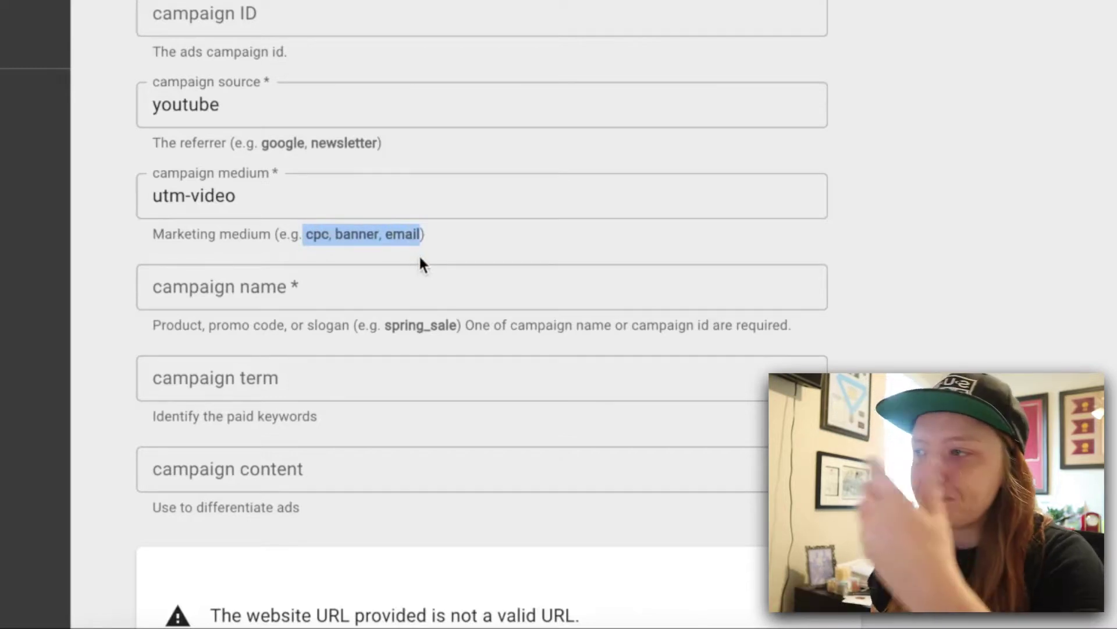
click(212, 288)
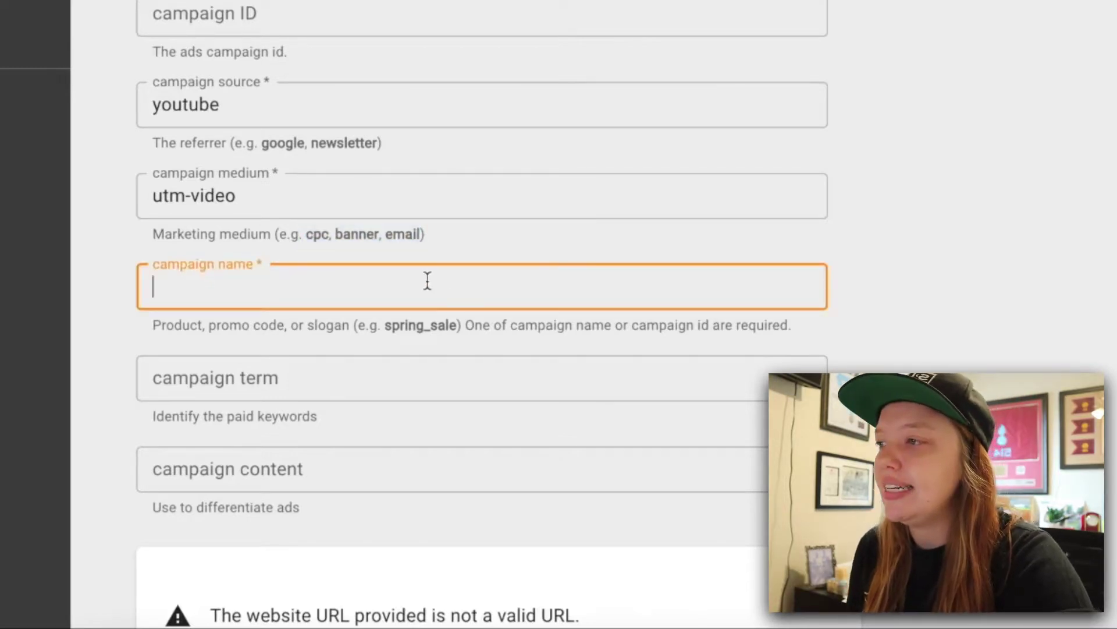
Step: Recheck the campaign medium and campaign source values already in the form
click(336, 202)
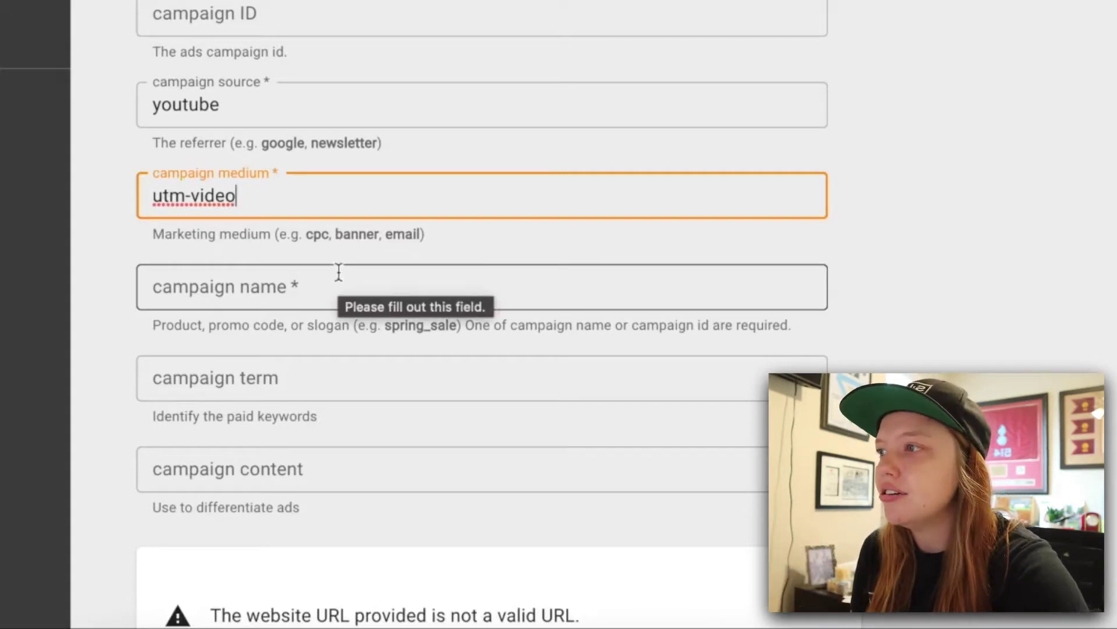
click(242, 102)
click(236, 198)
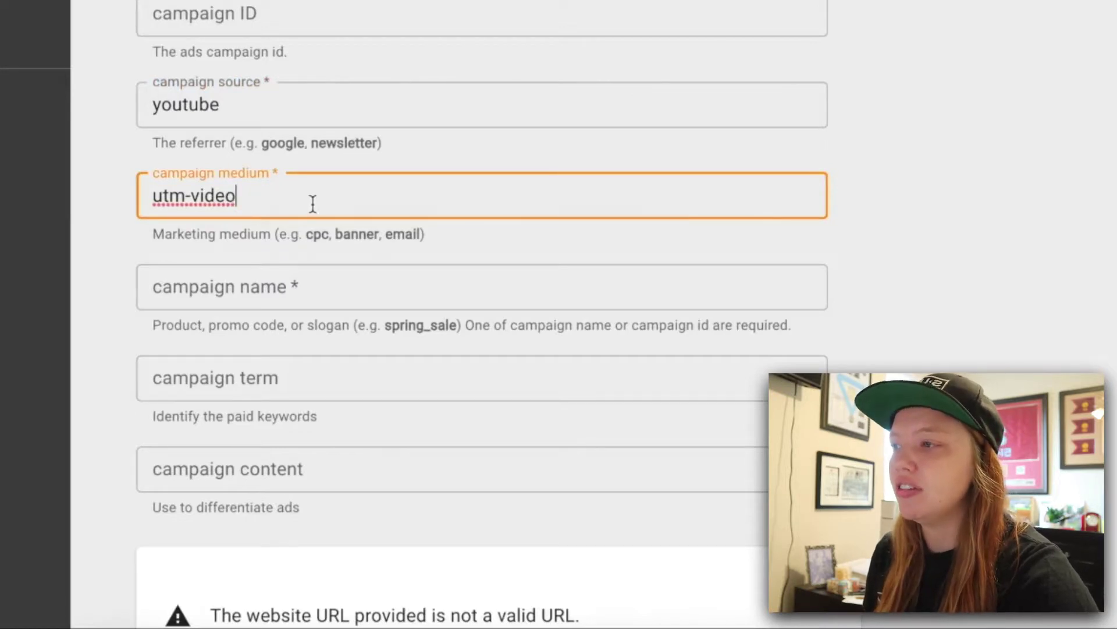
scroll(312, 204, down, 2)
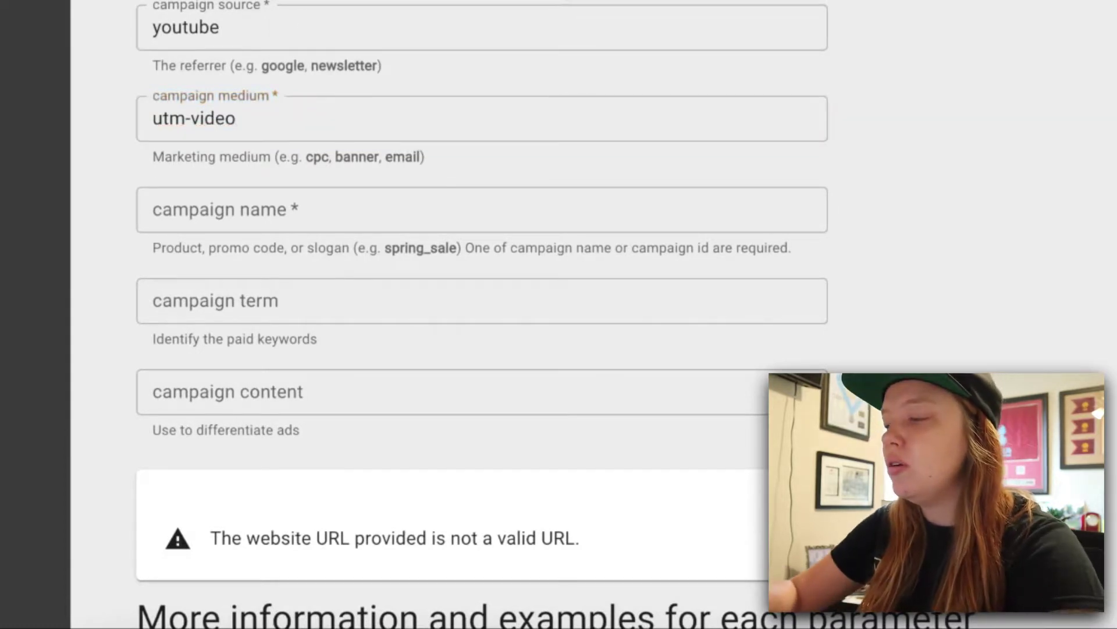
click(340, 22)
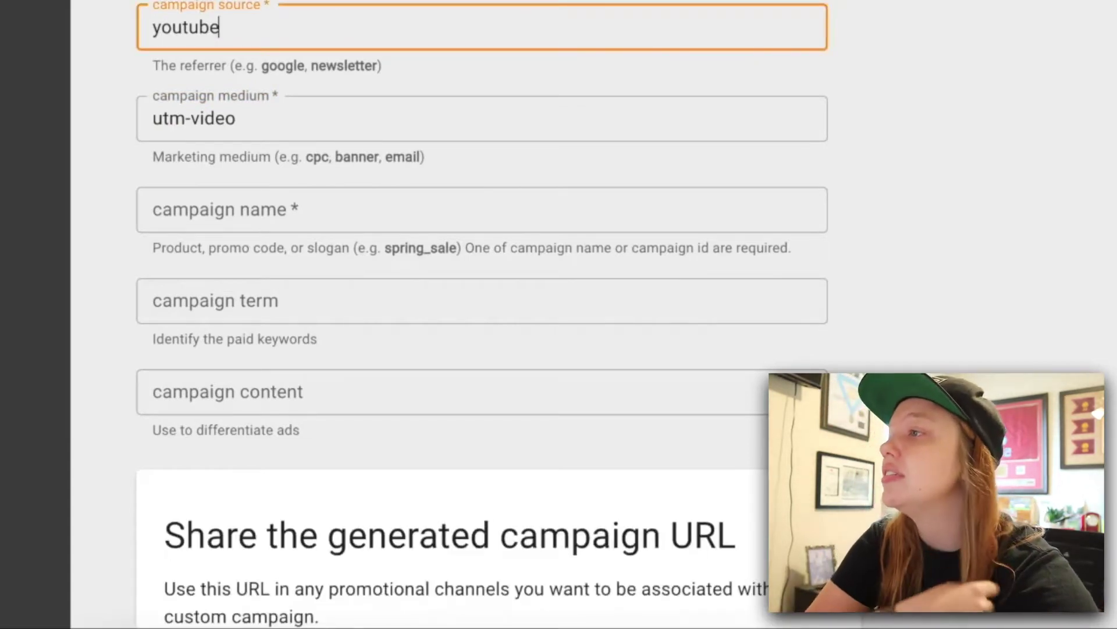
click(213, 34)
Step: Enter 'description' as the campaign name and scroll down to the generated URL
click(190, 204)
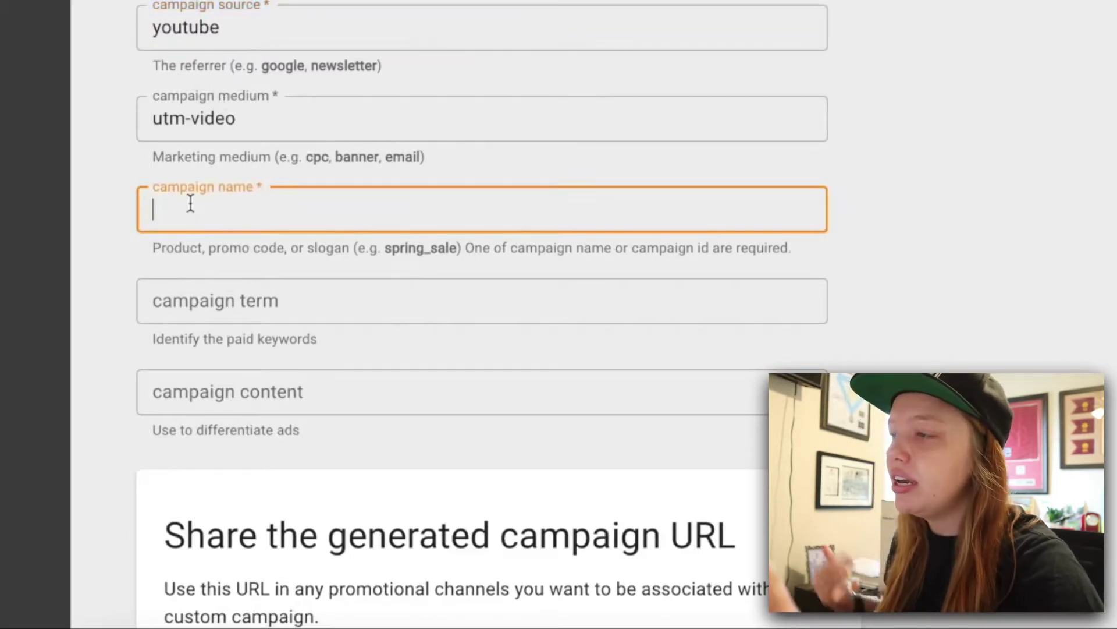
text(des)
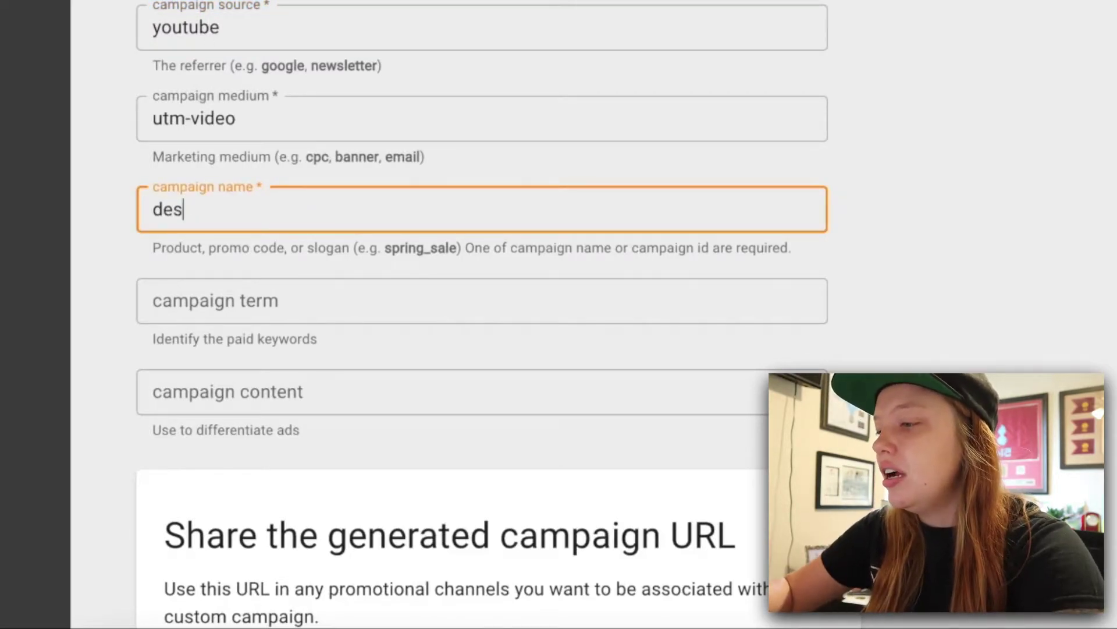
text(cription)
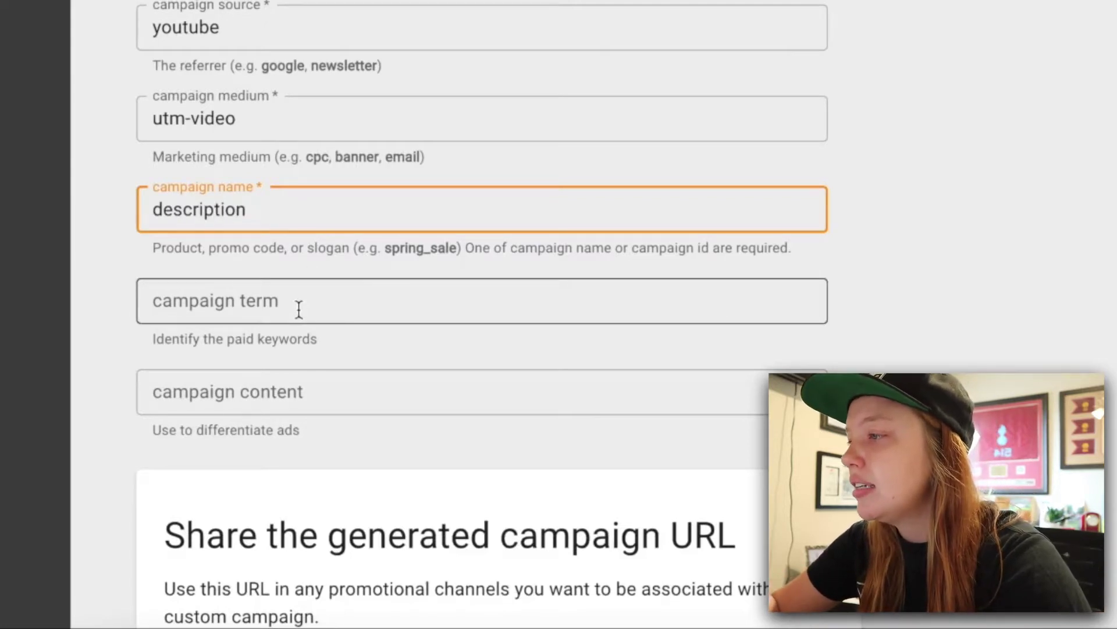
scroll(299, 309, down, 6)
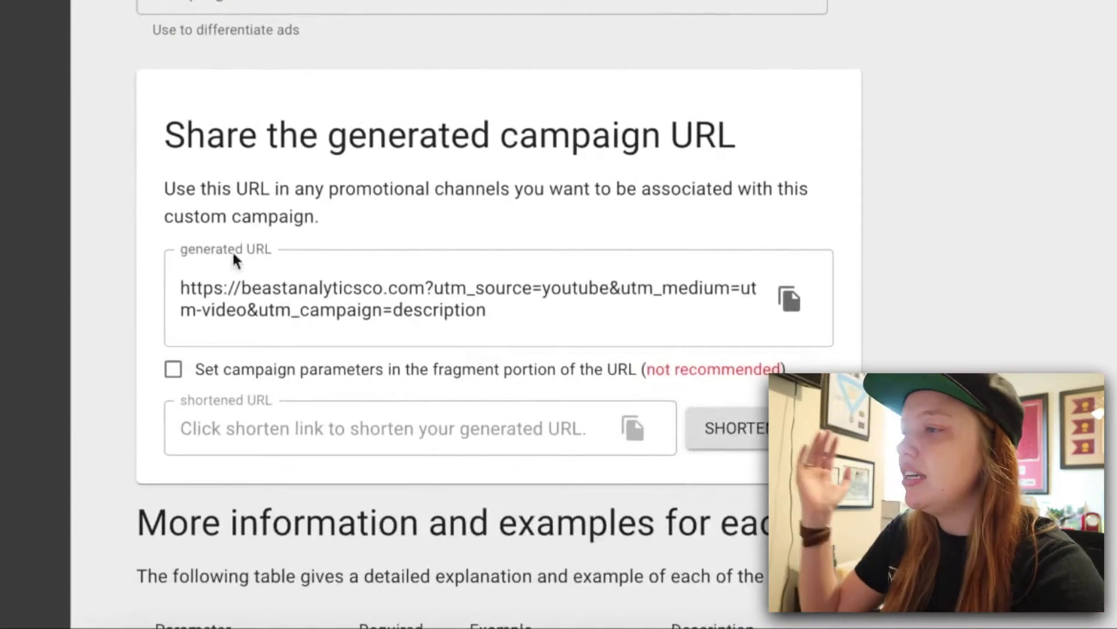
Step: Inspect the generated campaign URL's ampersand-joined parameters and copy it to the clipboard
scroll(186, 247, down, 1)
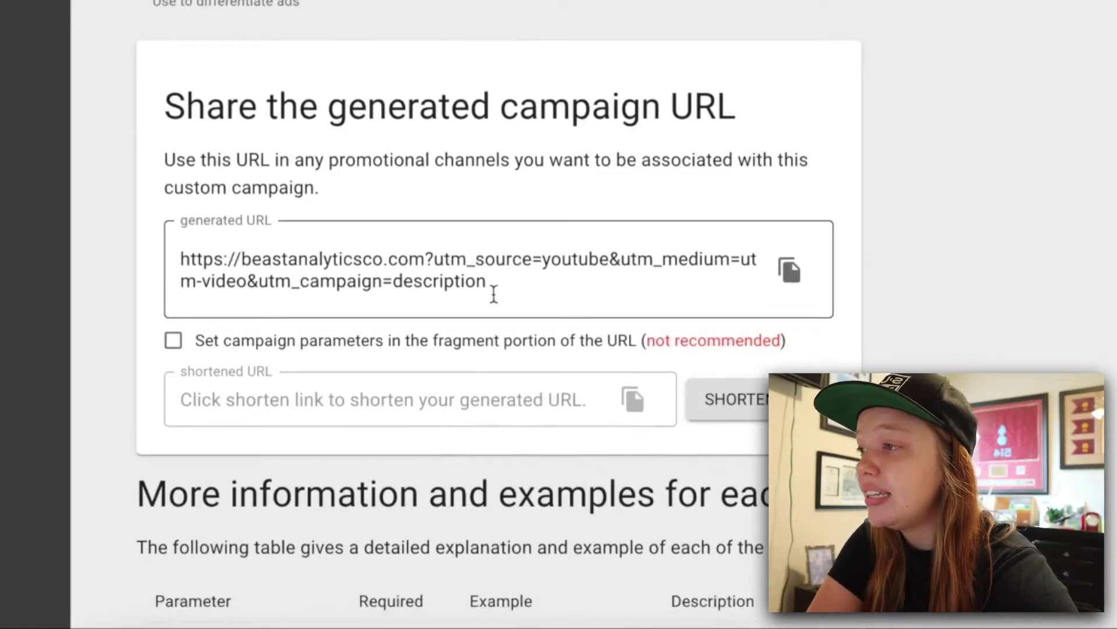
click(309, 244)
click(311, 282)
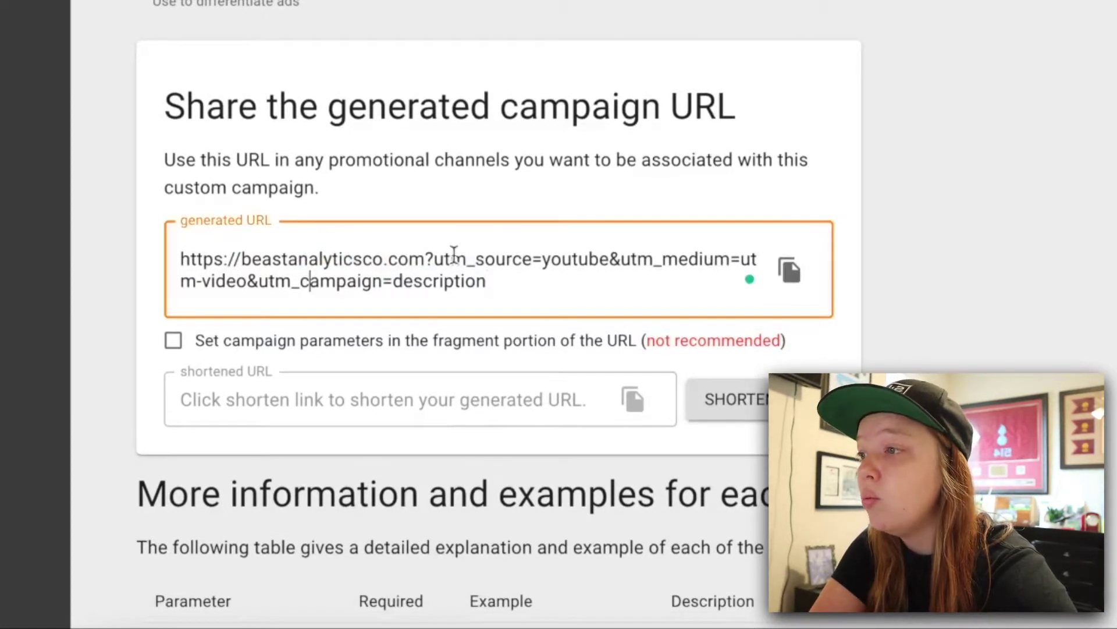
drag(611, 257, 643, 256)
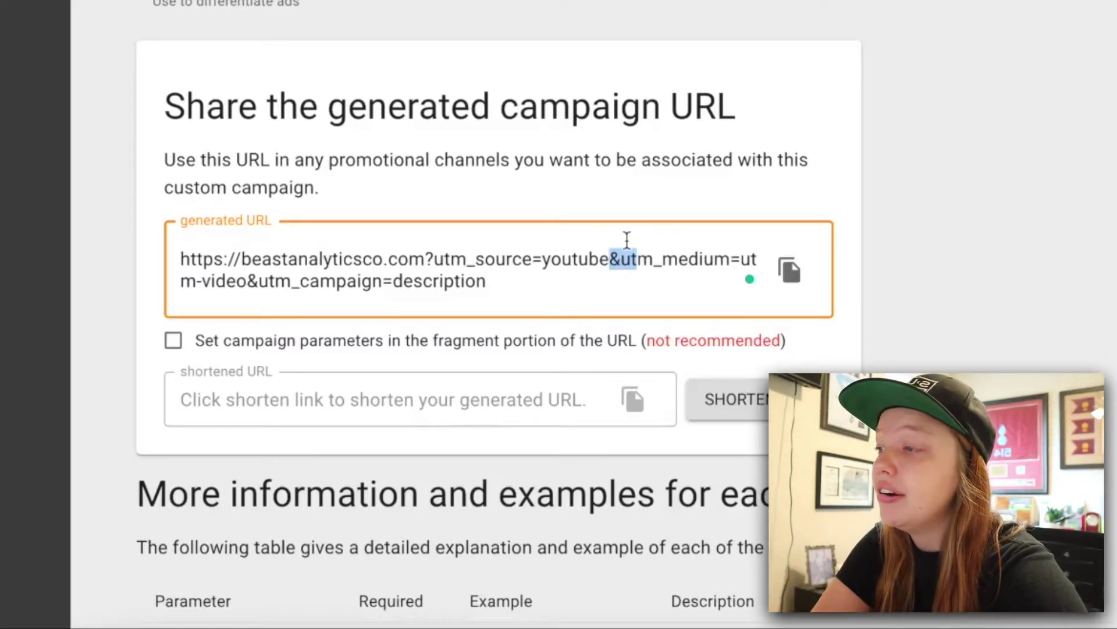
click(789, 270)
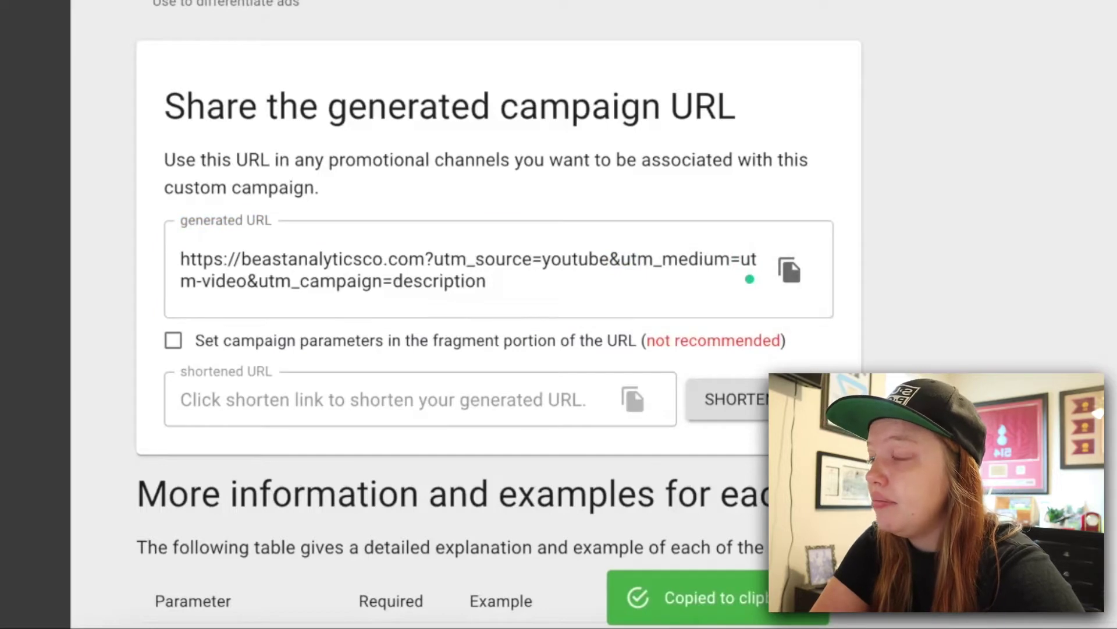
Step: Open a new browser tab and scroll through it
key(ctrl+t)
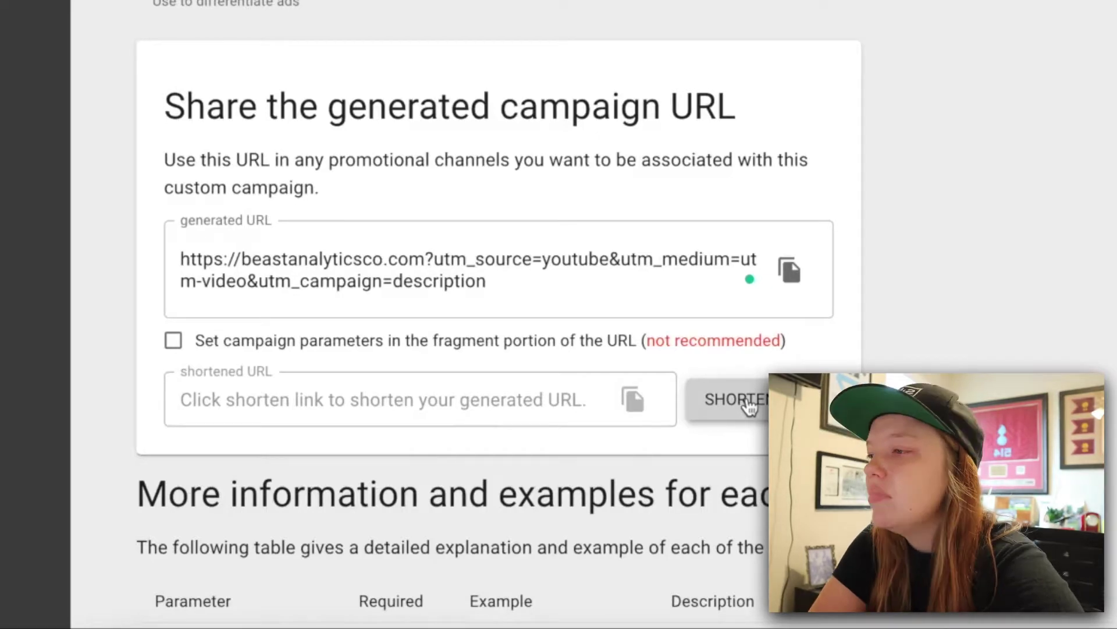
scroll(748, 404, down, 7)
scroll(747, 402, up, 15)
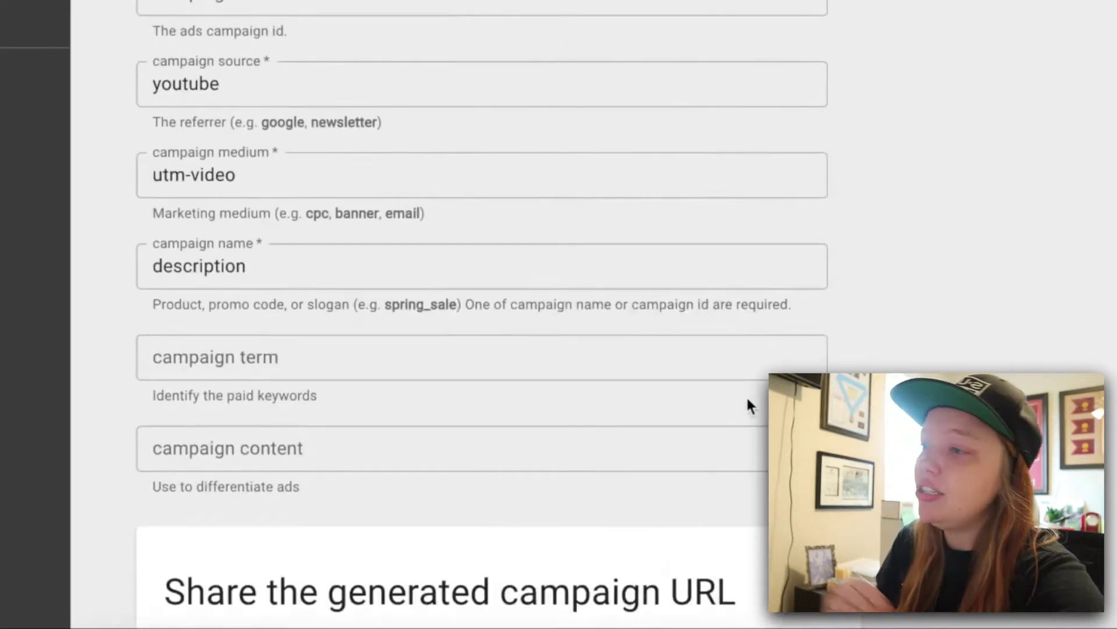
scroll(748, 404, down, 4)
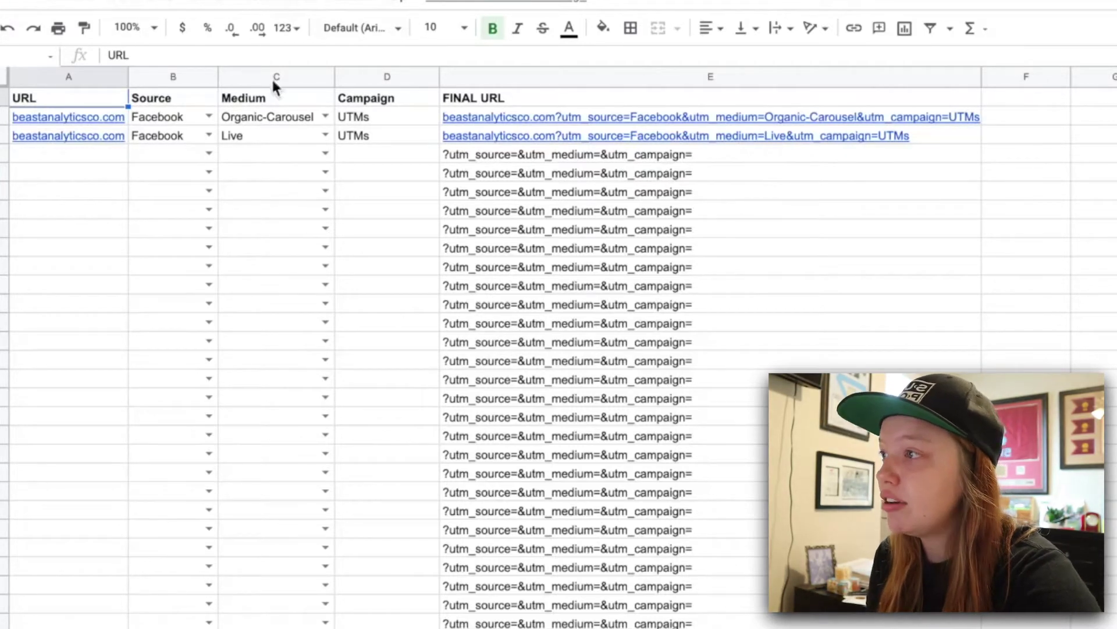
Step: Review row 2's beastanalyticsco.com URL, keeping Facebook as source and Organic-Carousel as medium
click(114, 344)
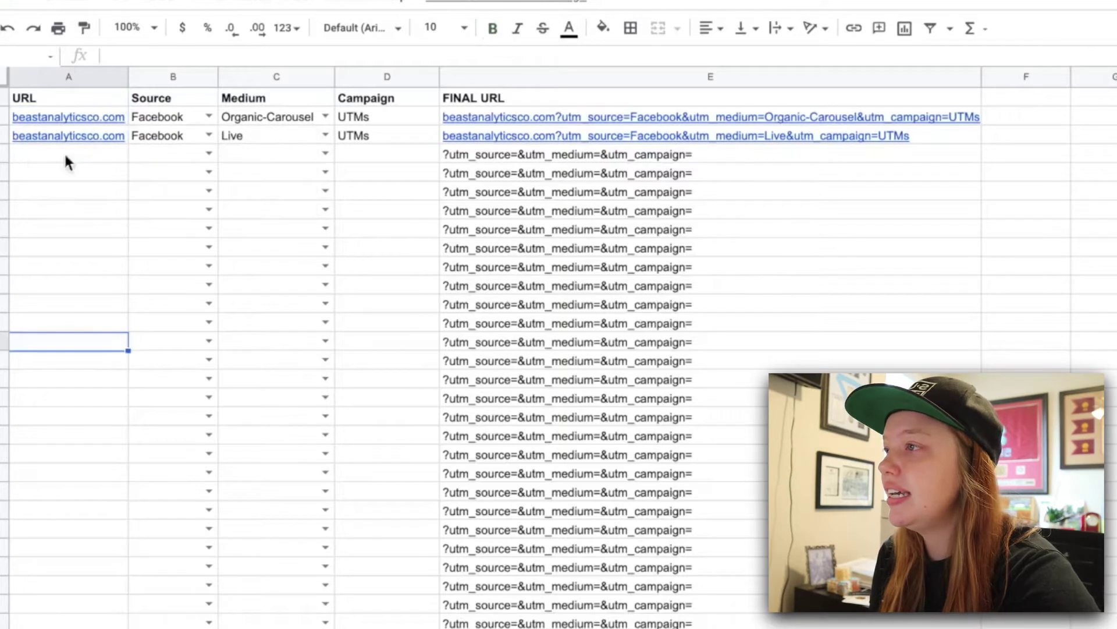
click(64, 114)
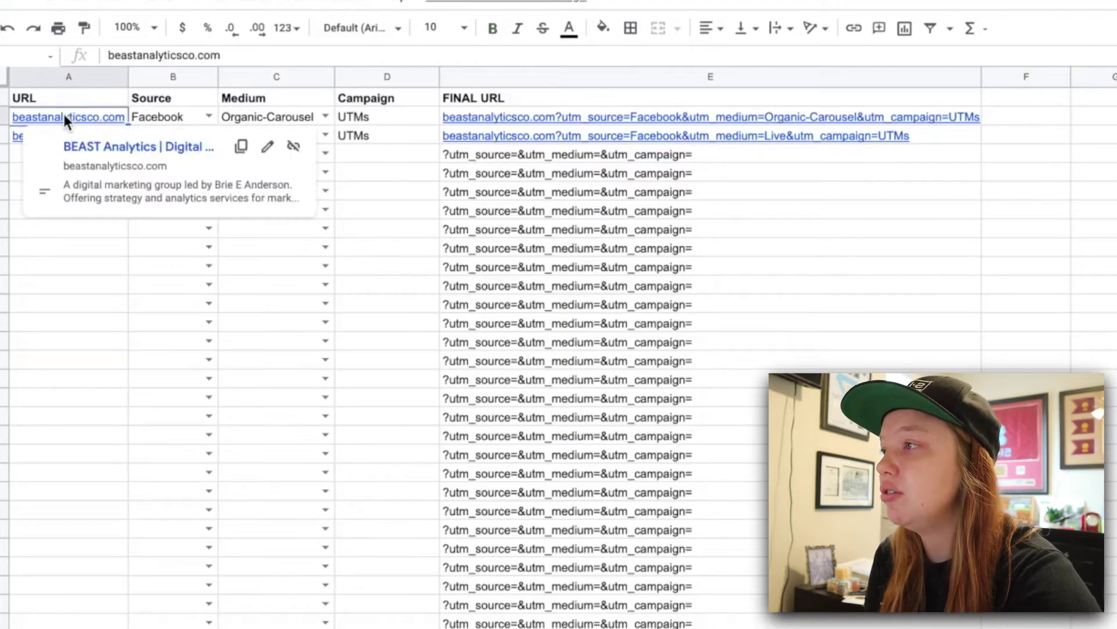
click(182, 114)
click(208, 118)
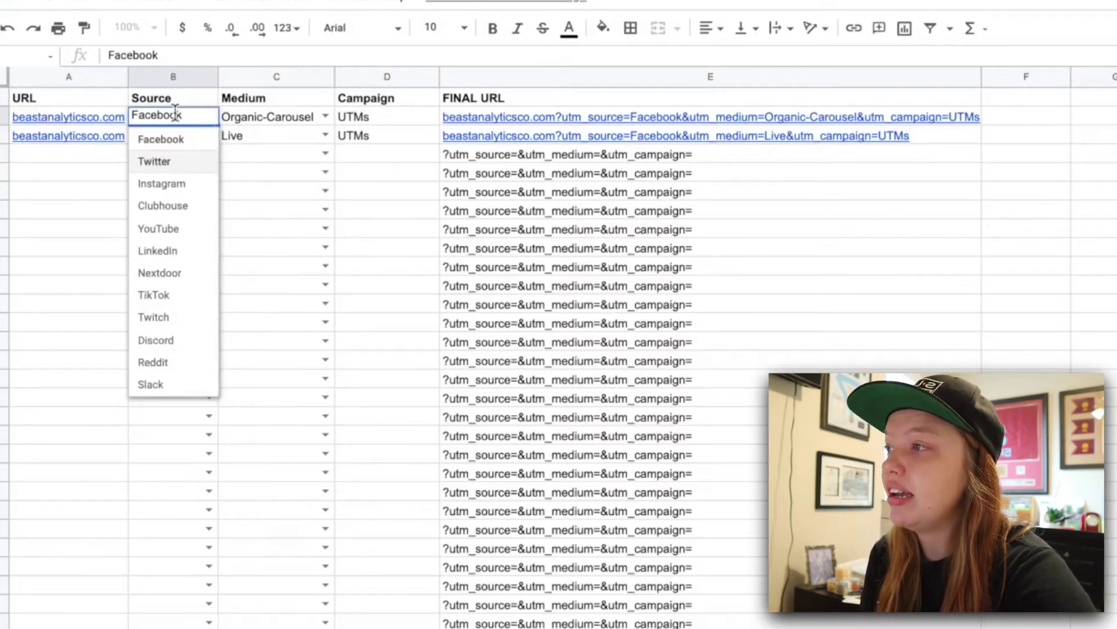
click(285, 120)
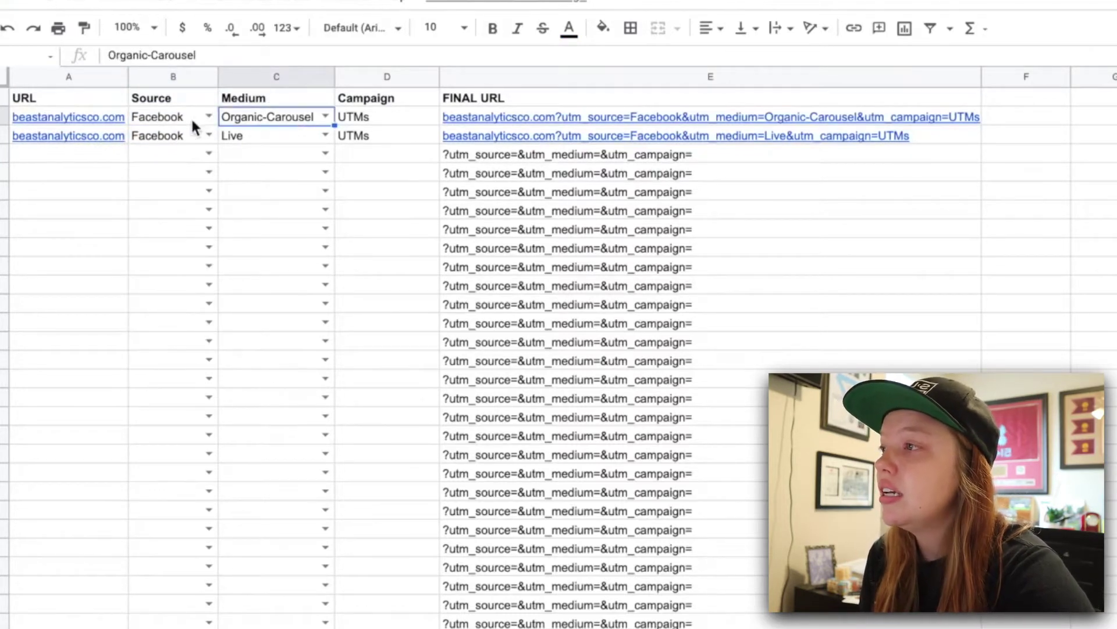
click(325, 119)
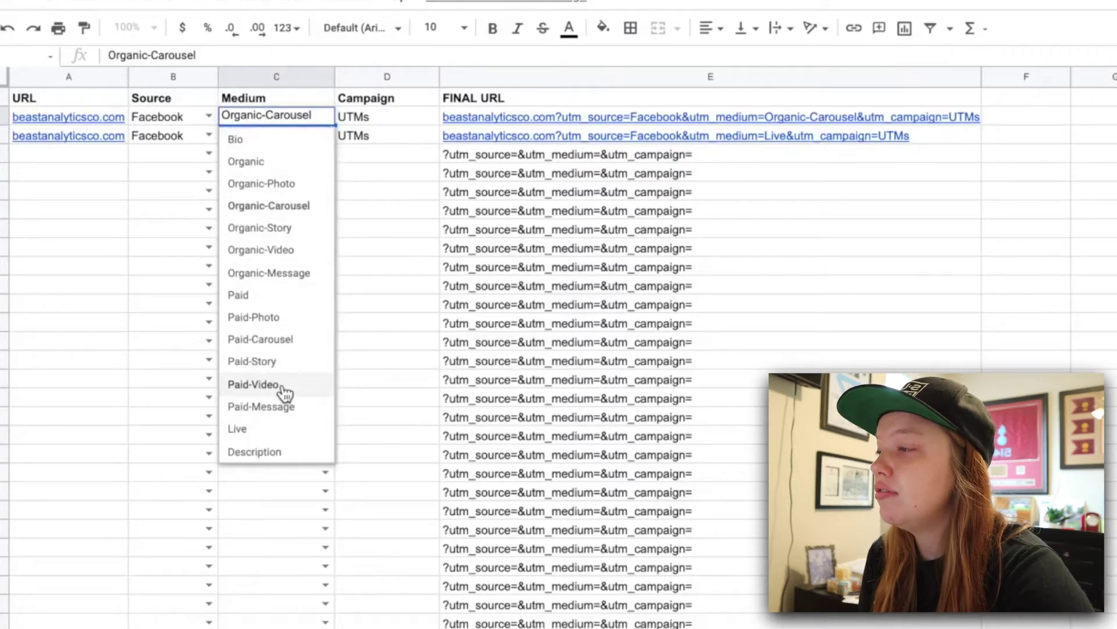
click(376, 120)
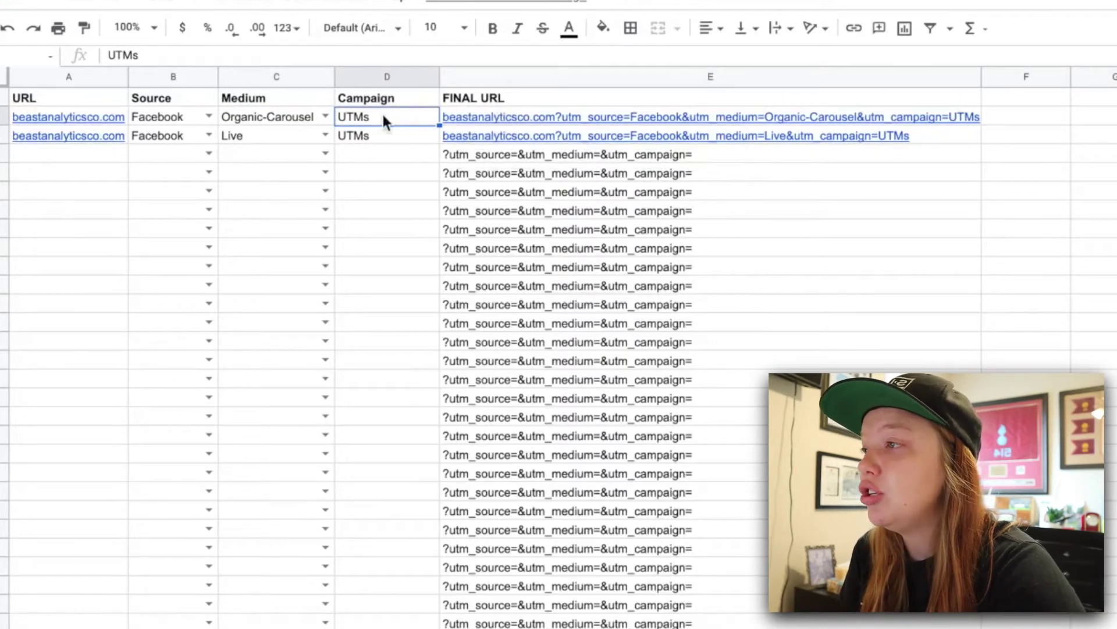
Step: Inspect the CONCATENATE formula that builds the final UTM URL in E2
key(Right)
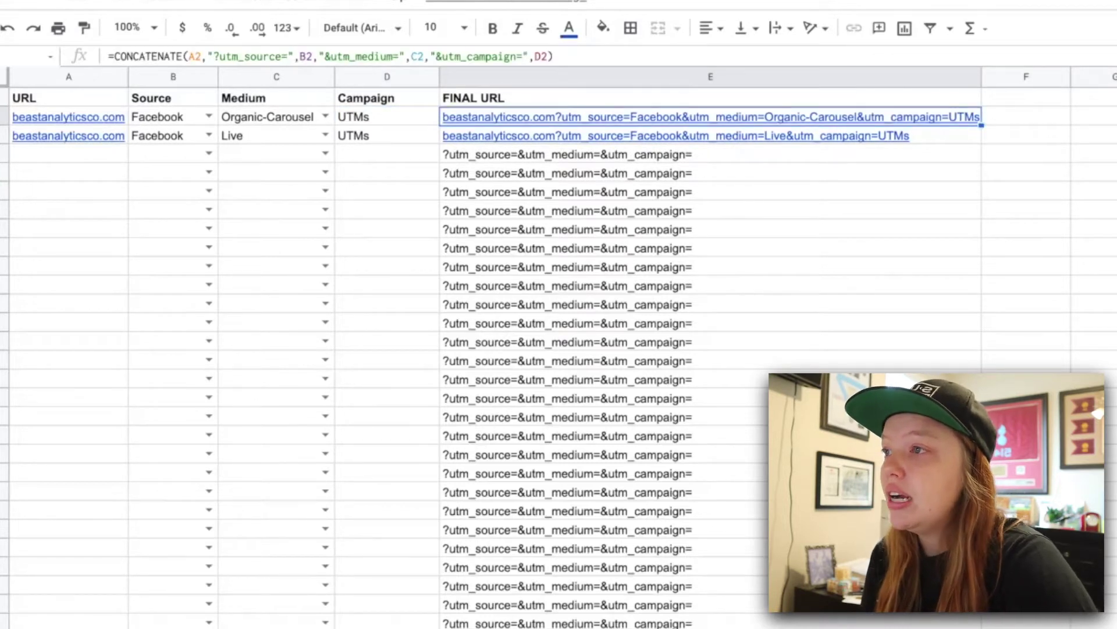
mouse_move(763, 111)
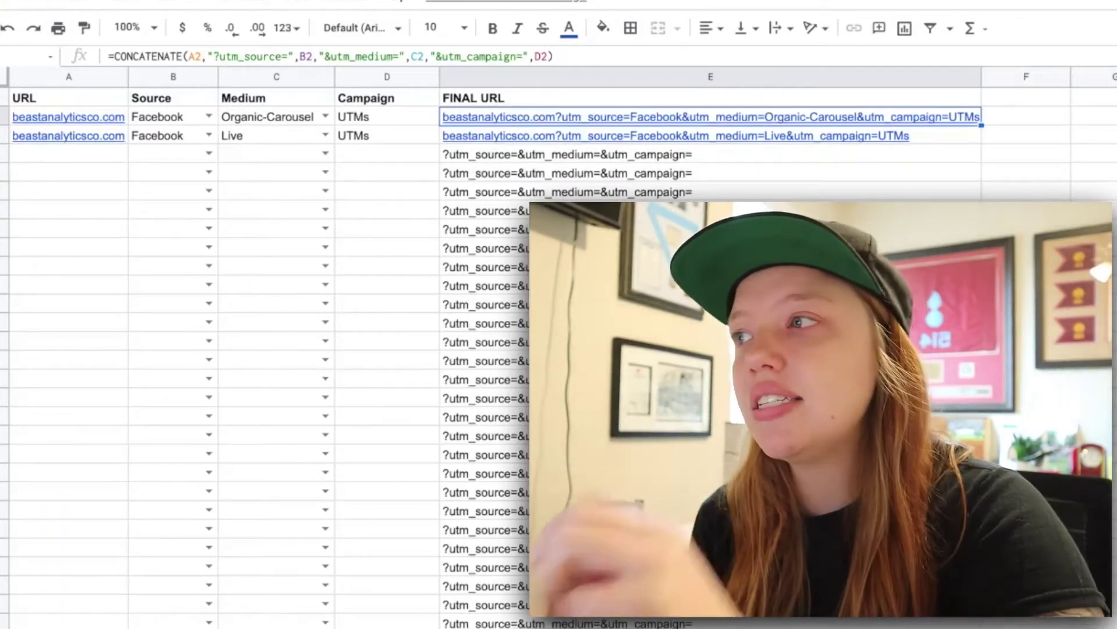
click(1058, 97)
click(1033, 116)
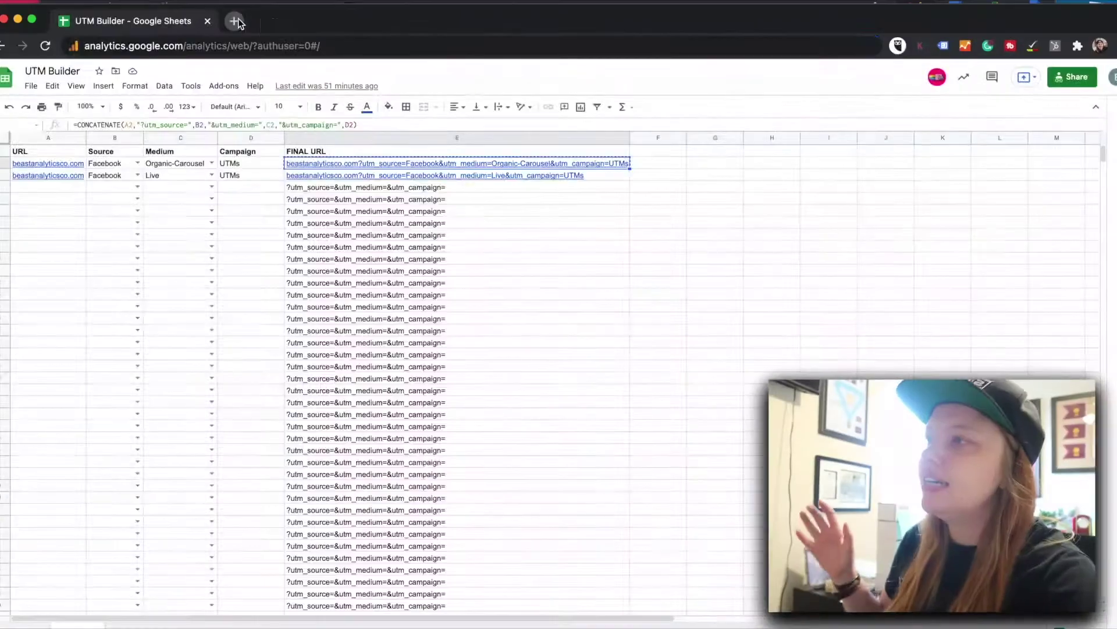
Step: Open a blank new tab beside the UTM Builder spreadsheet
click(235, 22)
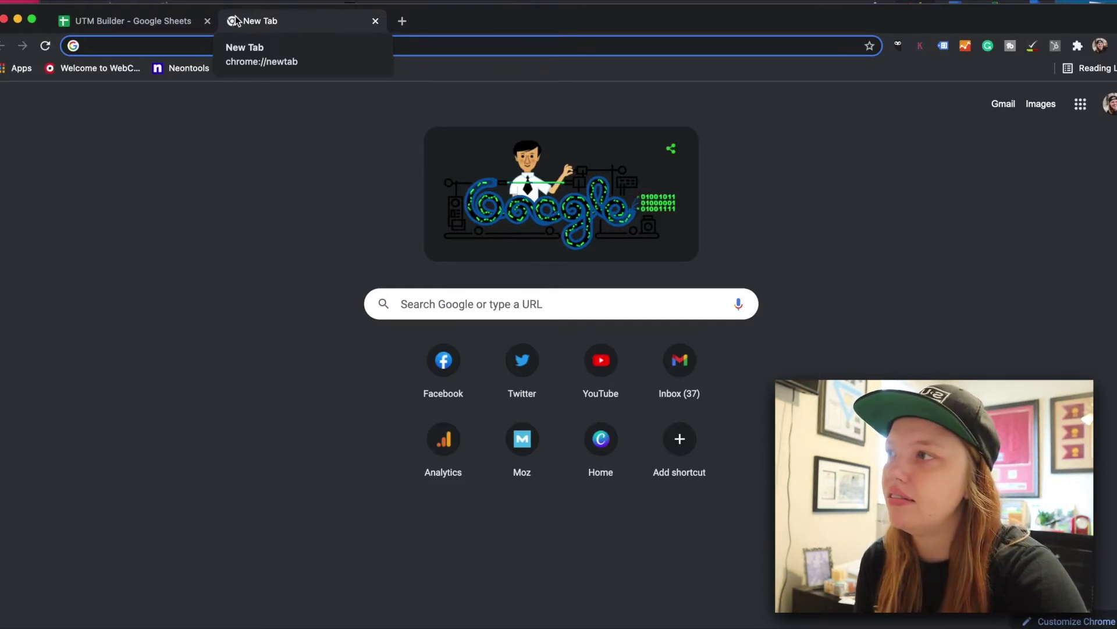
Step: Paste the UTM-tagged final URL into the new tab and load the beastanalyticsco.com page
click(117, 44)
text(beastanalyticsco.com?utm_source=Facebook&utm_medium=Organic-Carousel&utm_campaign=UTMs)
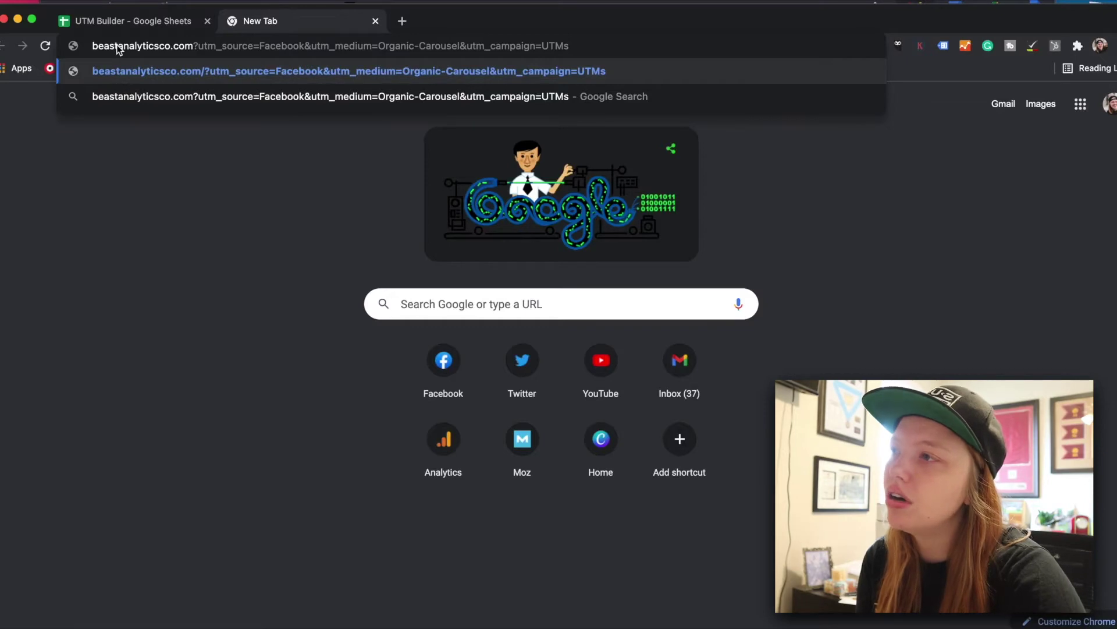
key(Return)
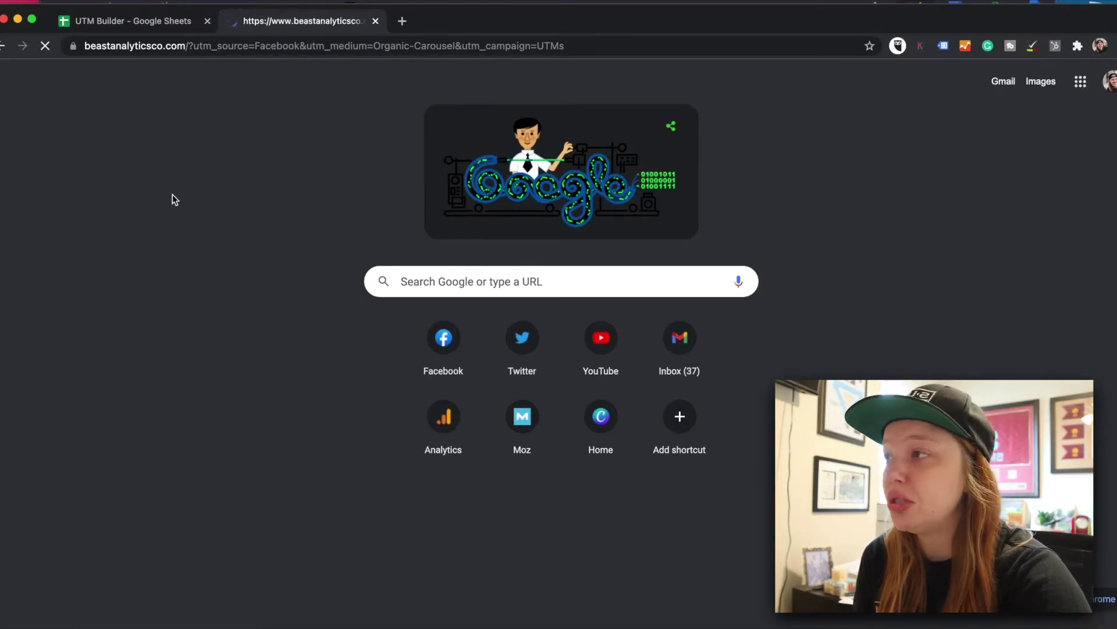
scroll(186, 446, down, 3)
scroll(186, 447, down, 3)
scroll(186, 444, down, 15)
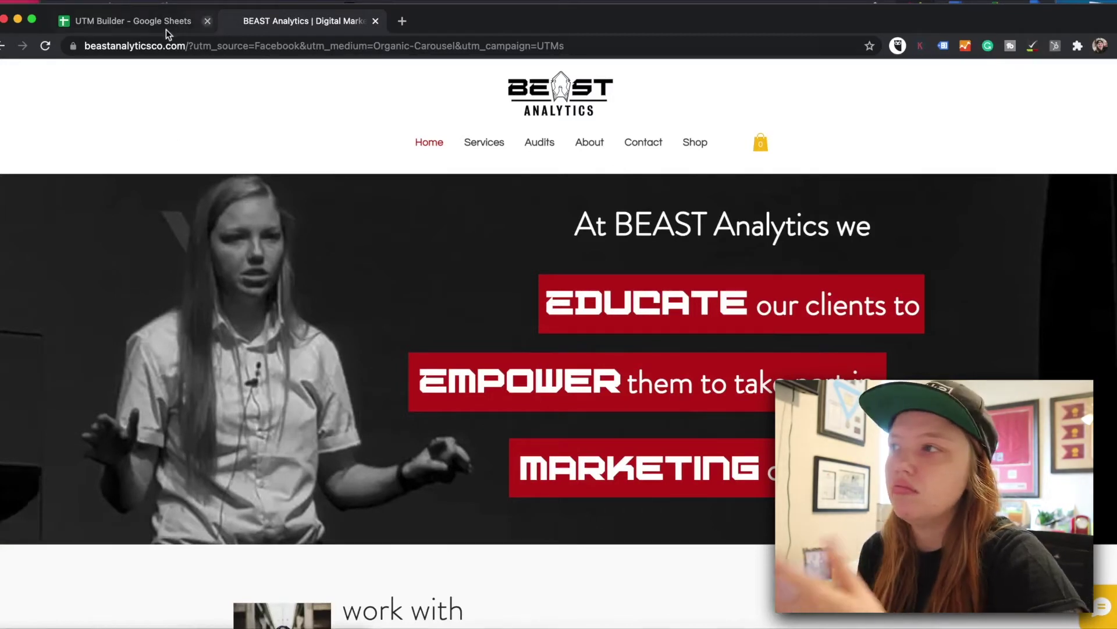
Step: Select the UTM query string in the loaded page's web address to inspect it
click(212, 47)
drag(247, 46, 546, 67)
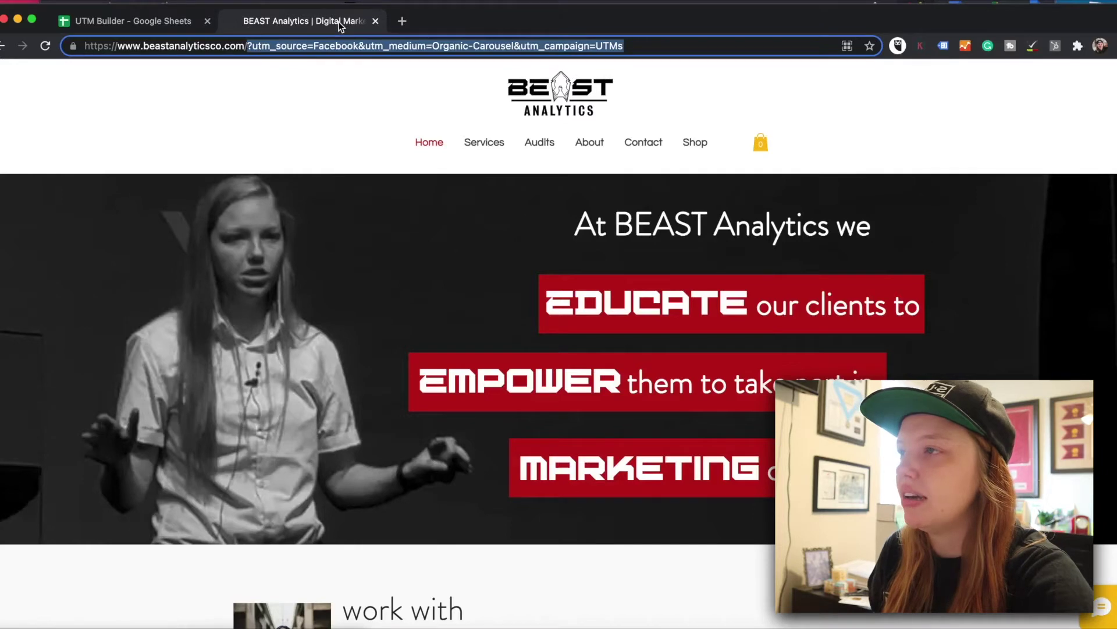
click(226, 26)
click(164, 25)
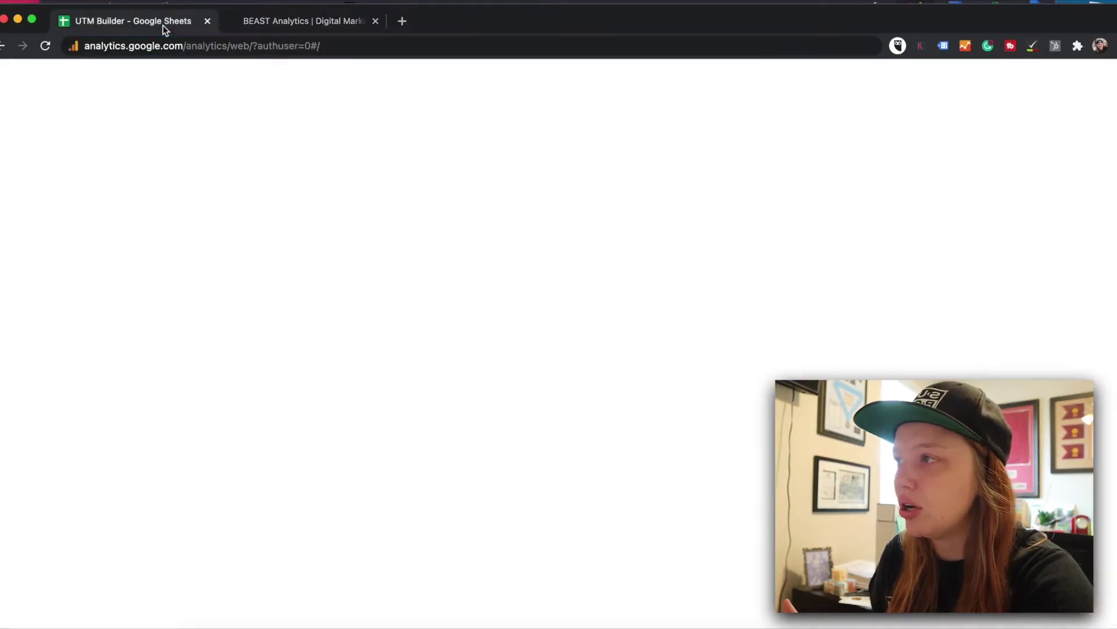
click(291, 21)
click(252, 47)
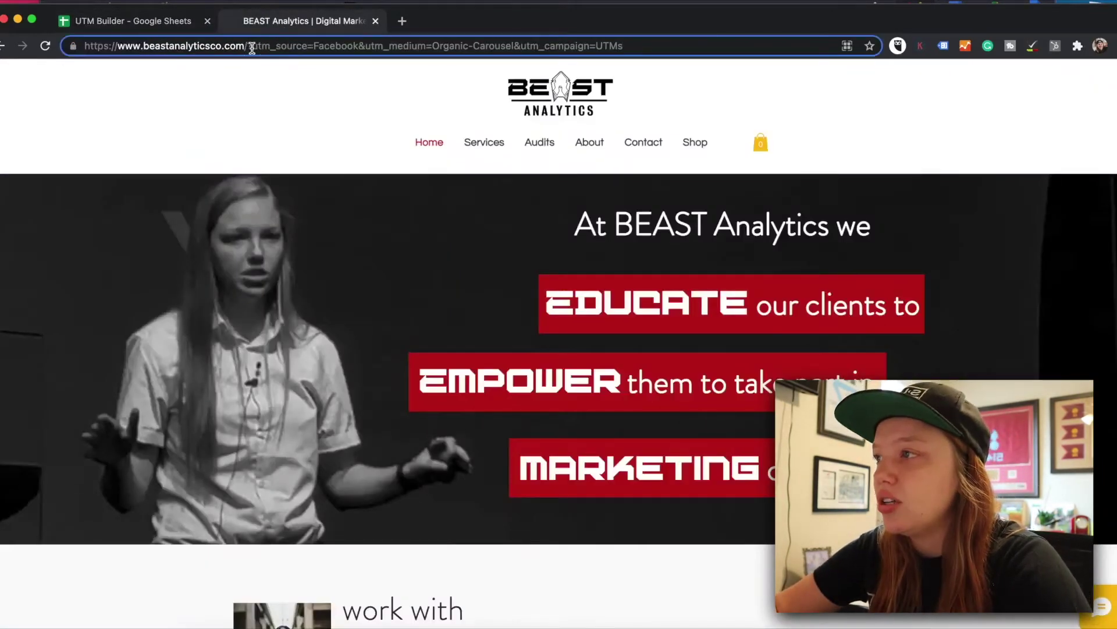
drag(249, 46, 643, 63)
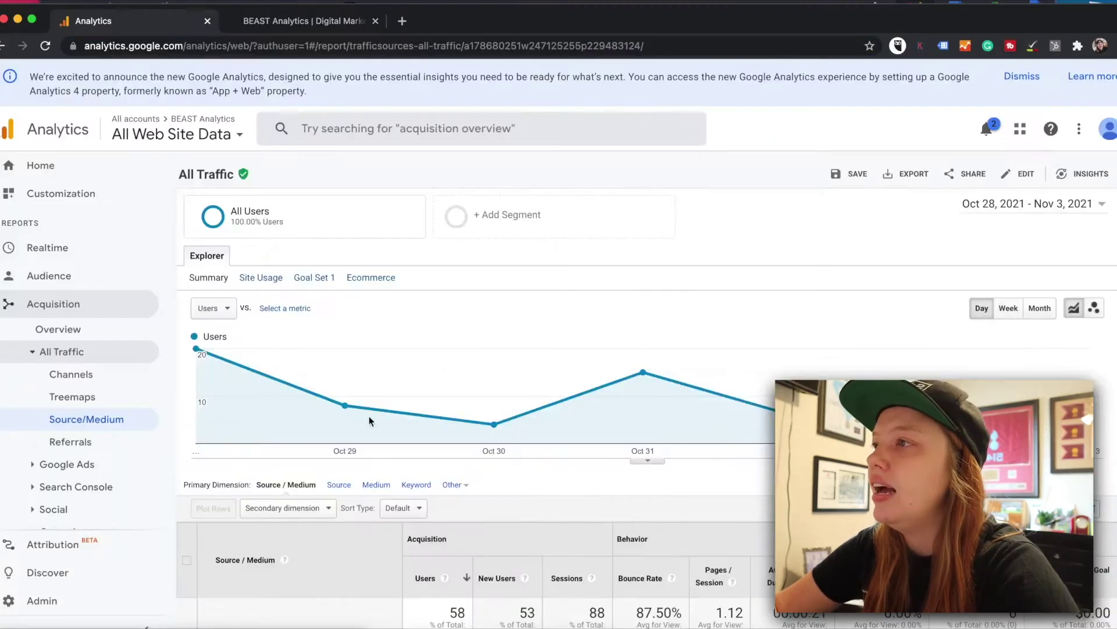
Step: Limit the report's date range to Nov 4, 2021 only
click(1067, 214)
click(894, 246)
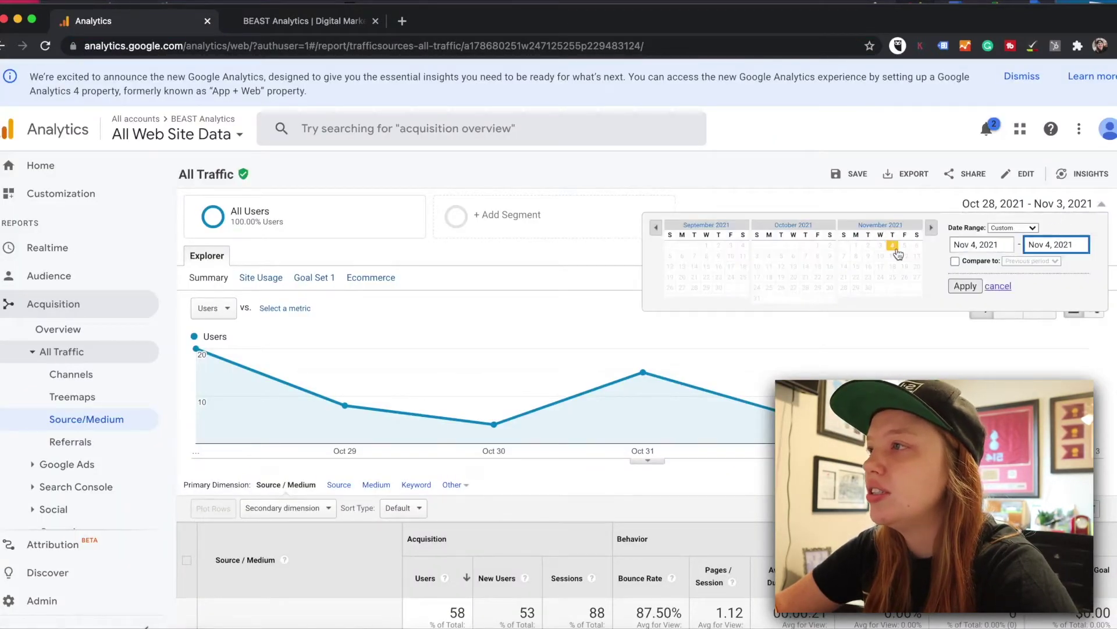
click(964, 286)
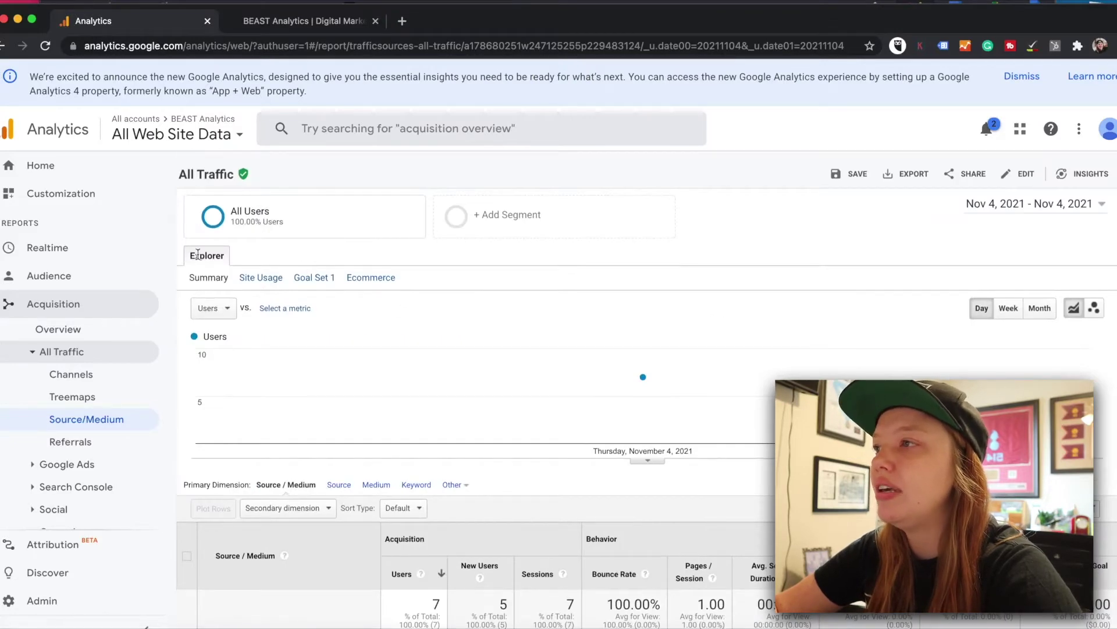
Step: Reopen Acquisition > All Traffic > Source/Medium and scroll to the traffic rows table
click(274, 25)
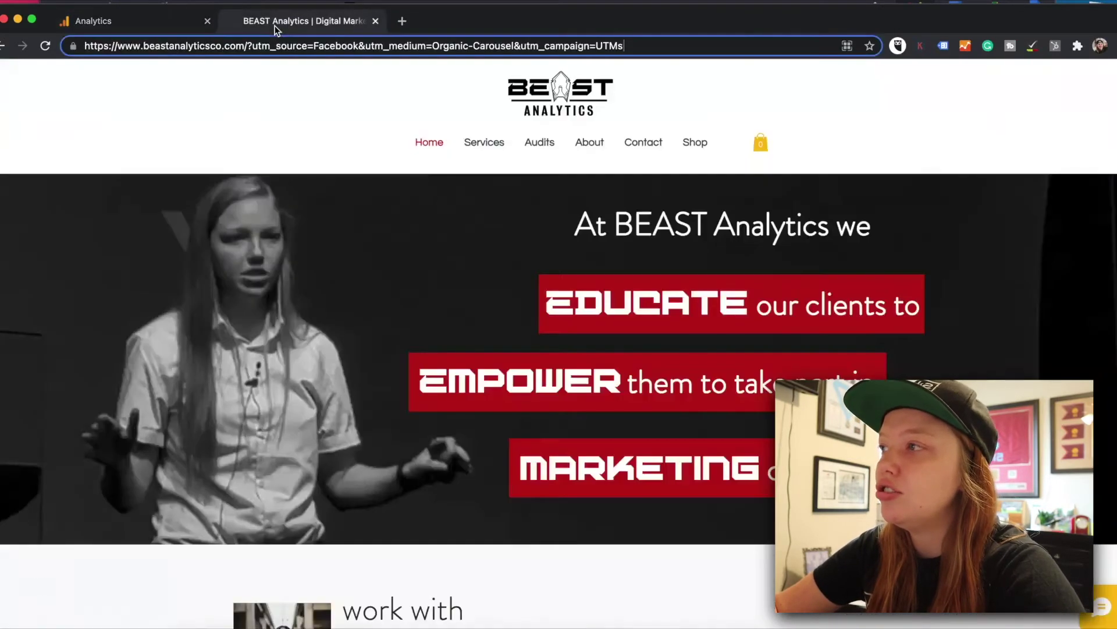
click(144, 21)
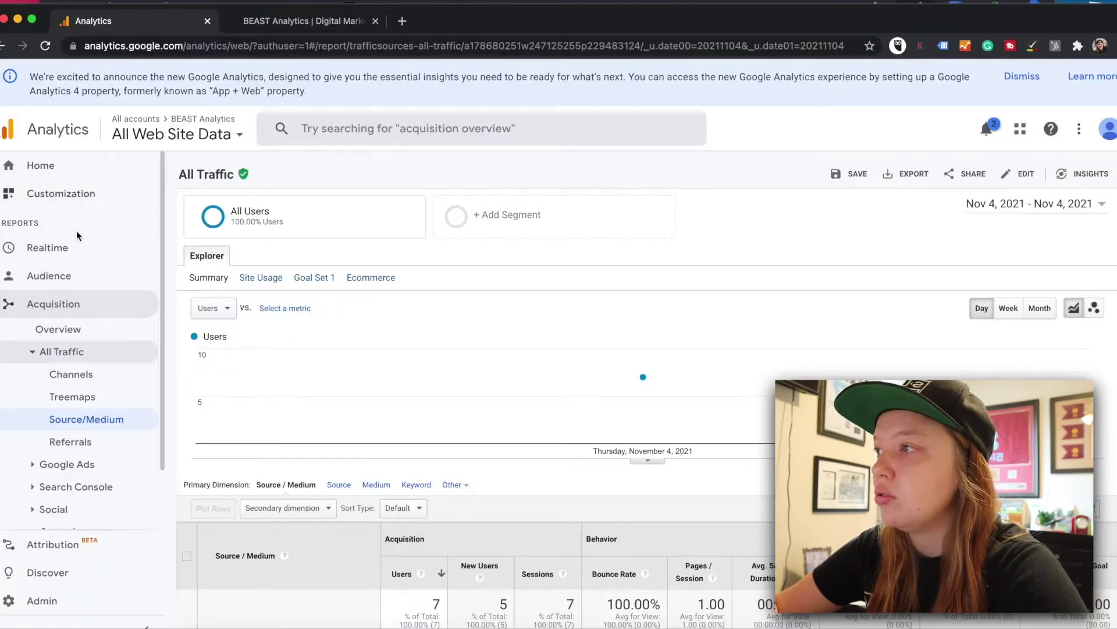
click(54, 304)
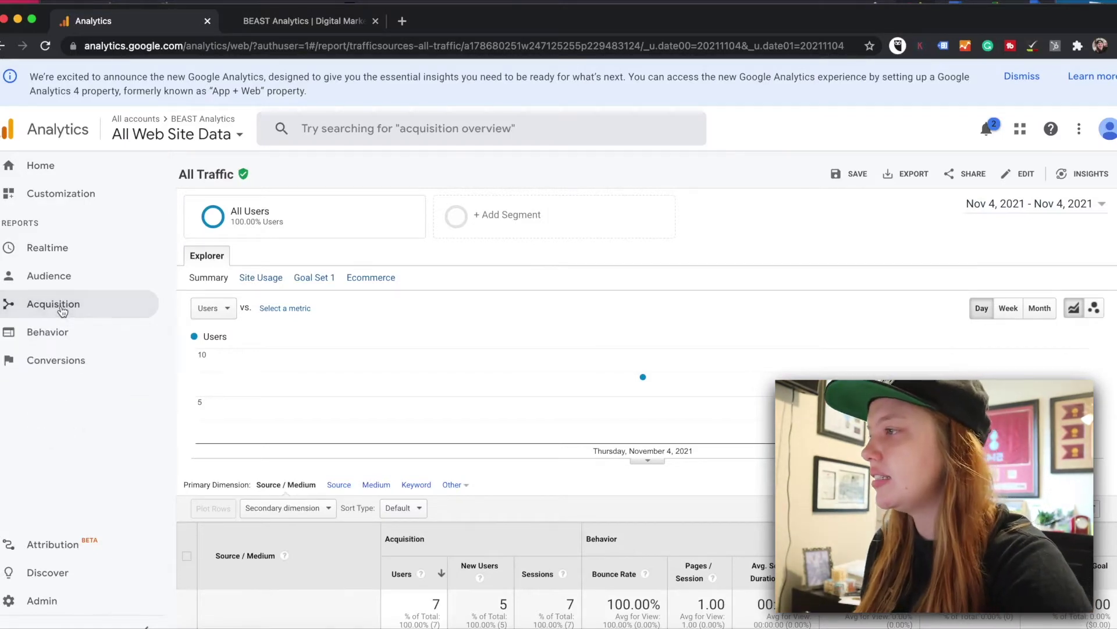
click(62, 310)
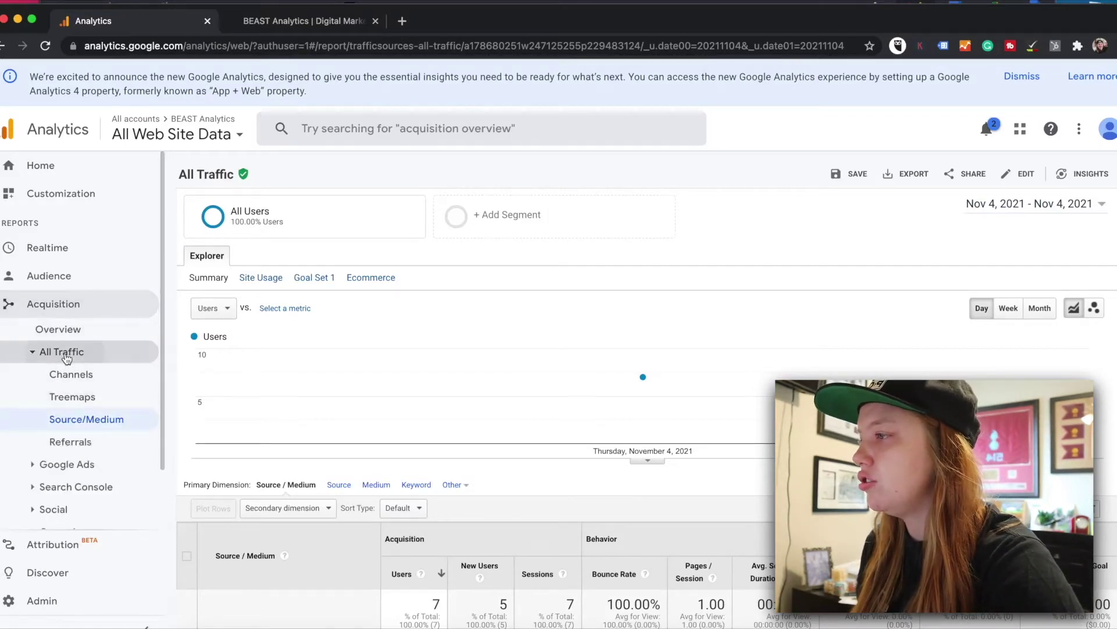
click(64, 353)
click(64, 354)
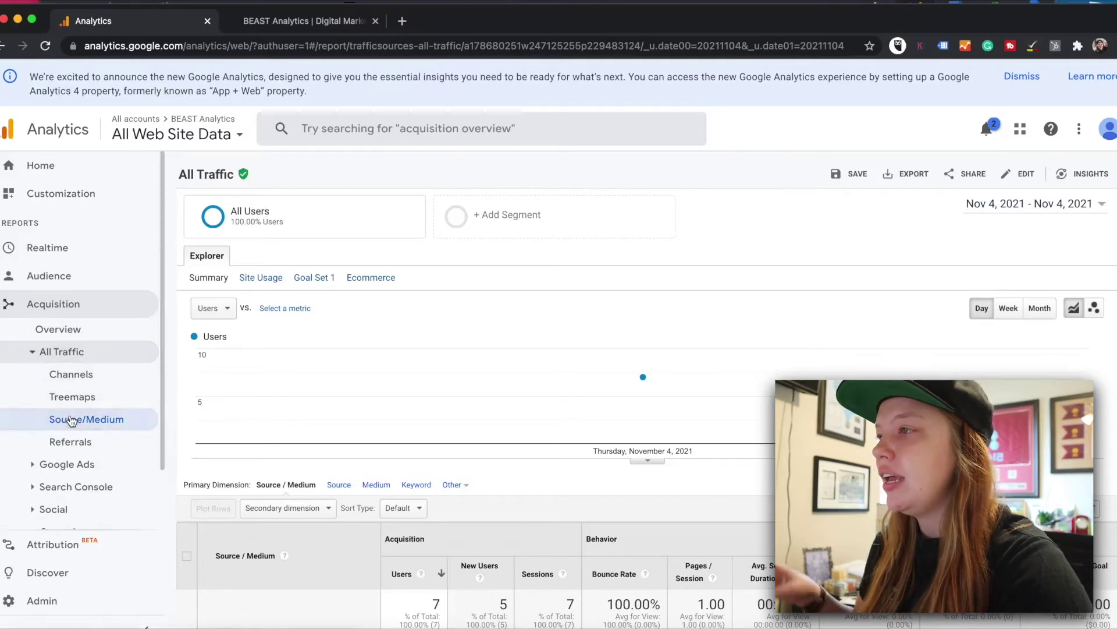
scroll(314, 372, down, 3)
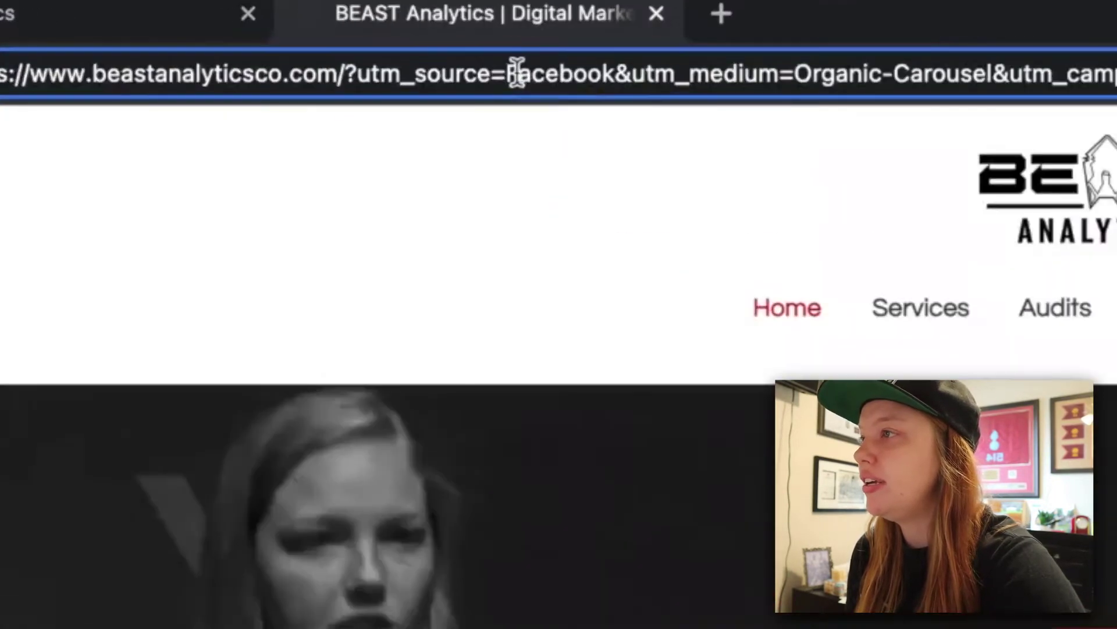
Step: Note the link's Facebook and Organic-Carousel values, then add Campaign as the secondary dimension
drag(514, 73, 602, 72)
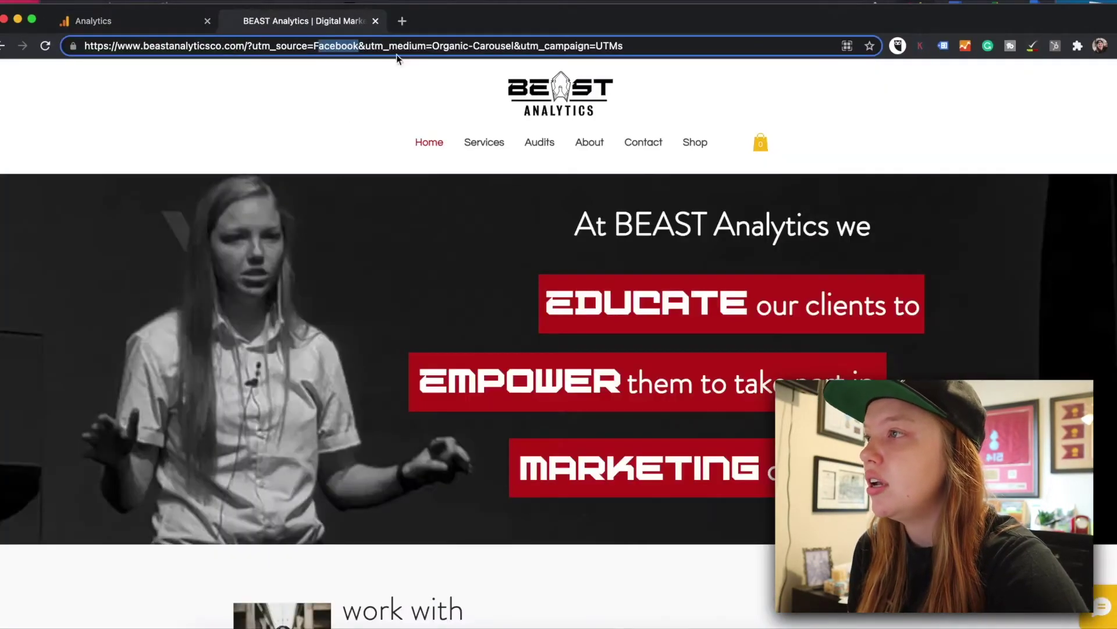
drag(431, 45, 513, 45)
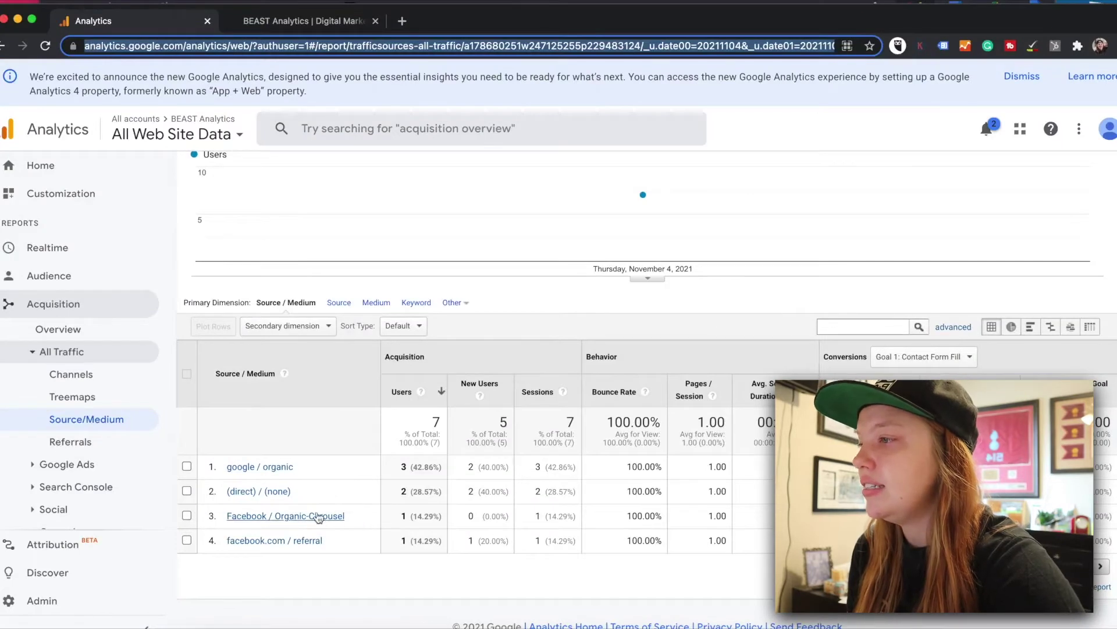
click(312, 328)
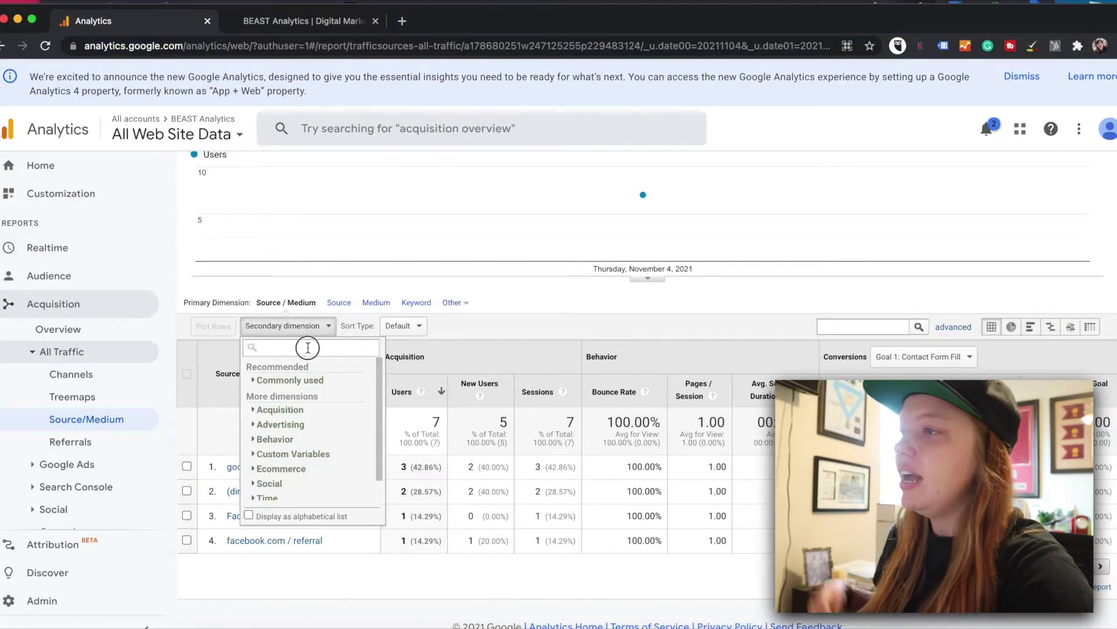
text(camp)
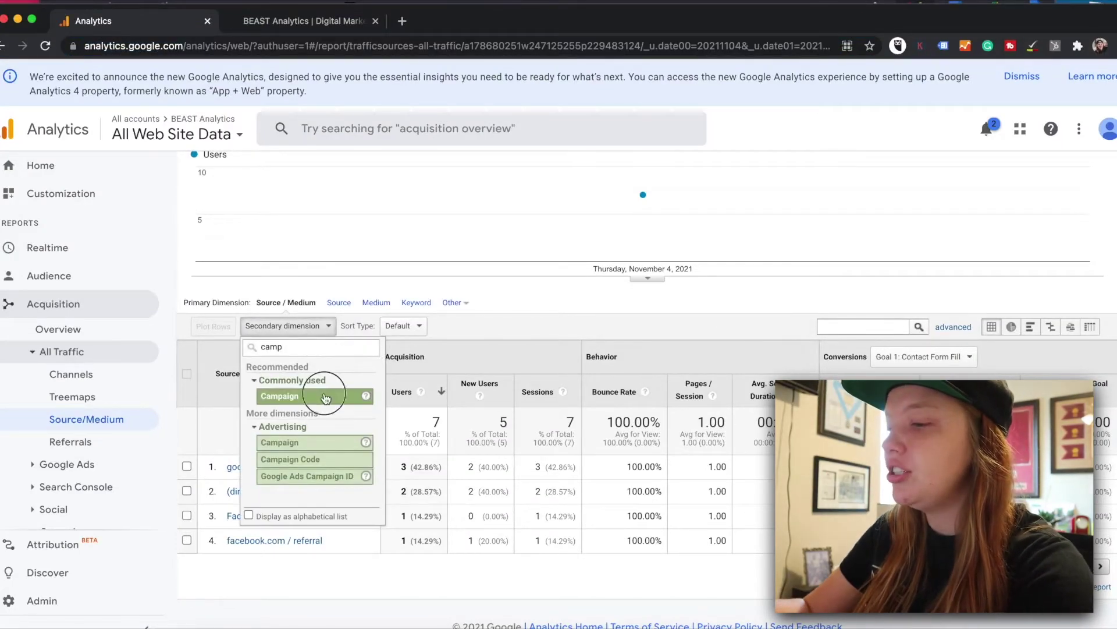
click(325, 390)
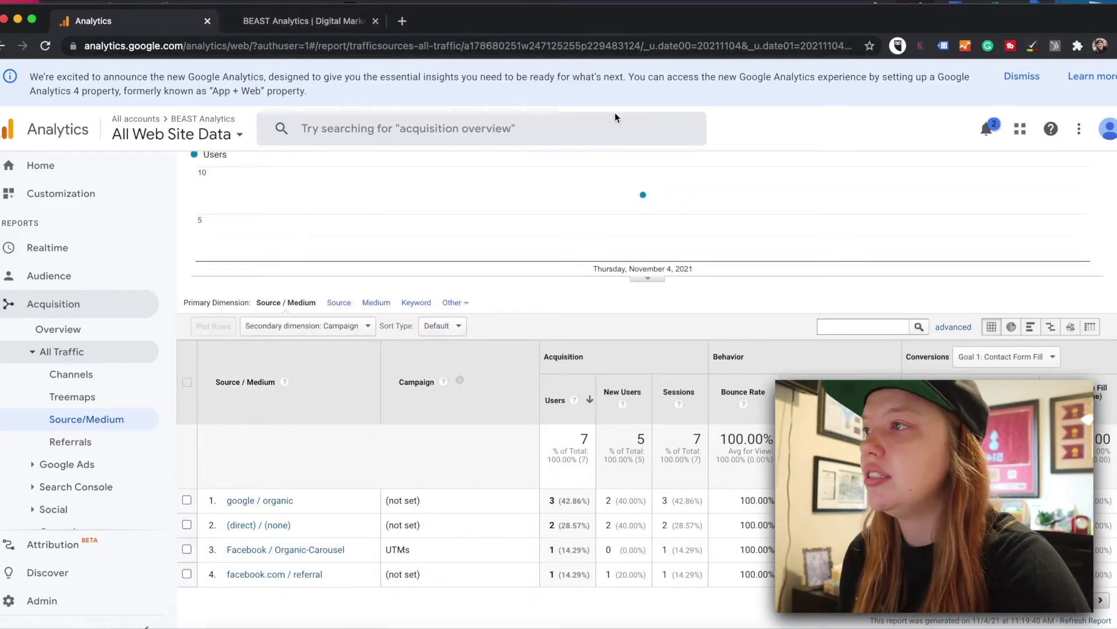
Step: Compare the link's UTMs campaign value with the Campaign shown for Facebook / Organic-Carousel
click(302, 25)
click(640, 45)
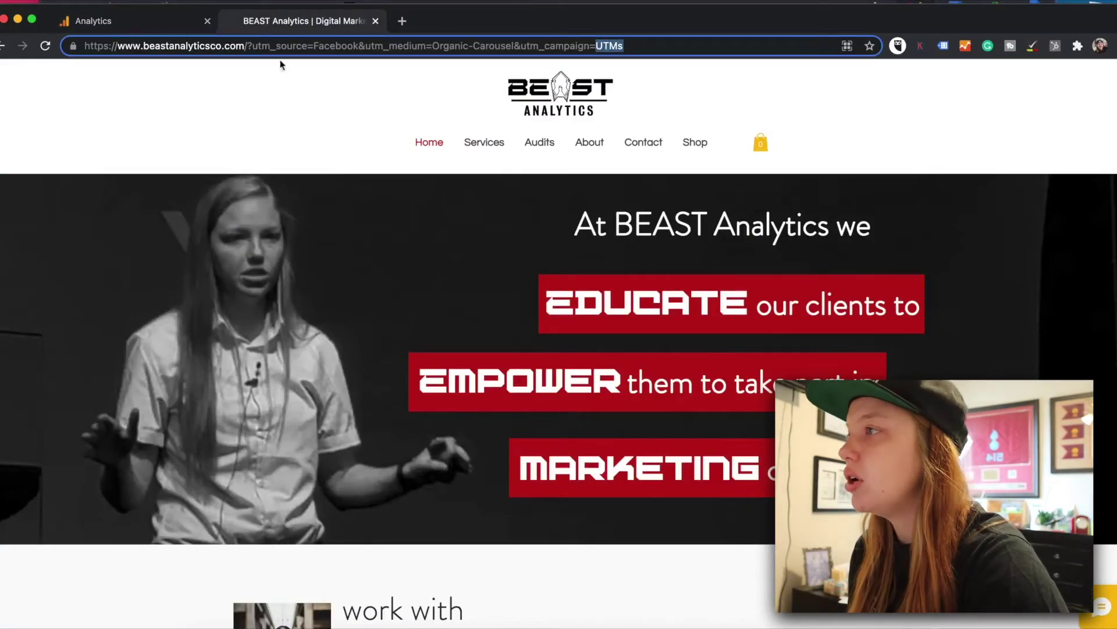
click(114, 23)
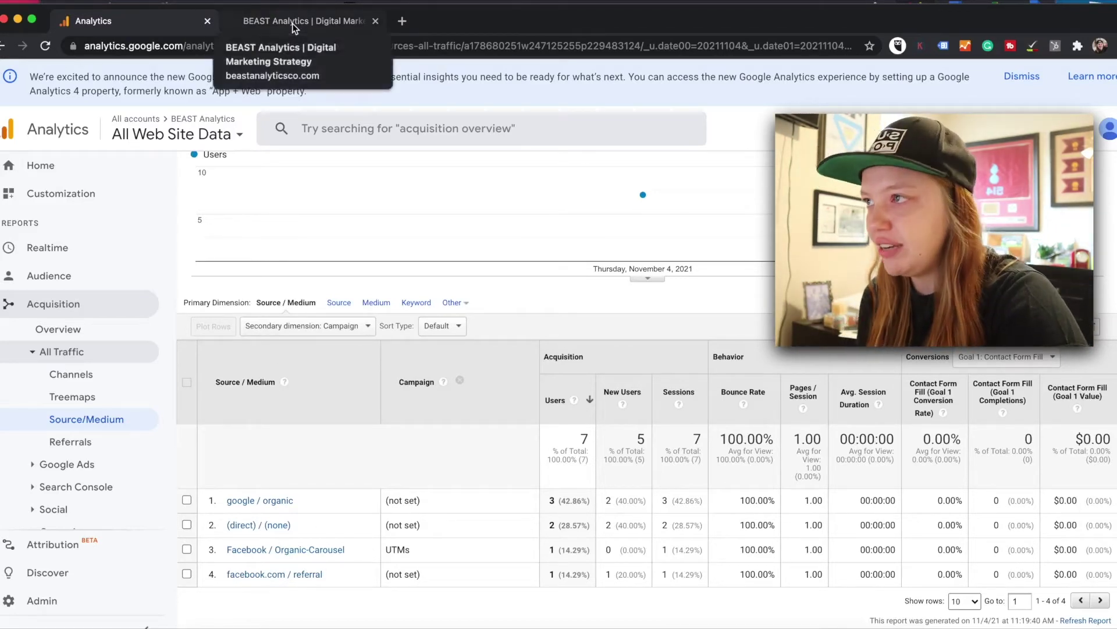
click(275, 21)
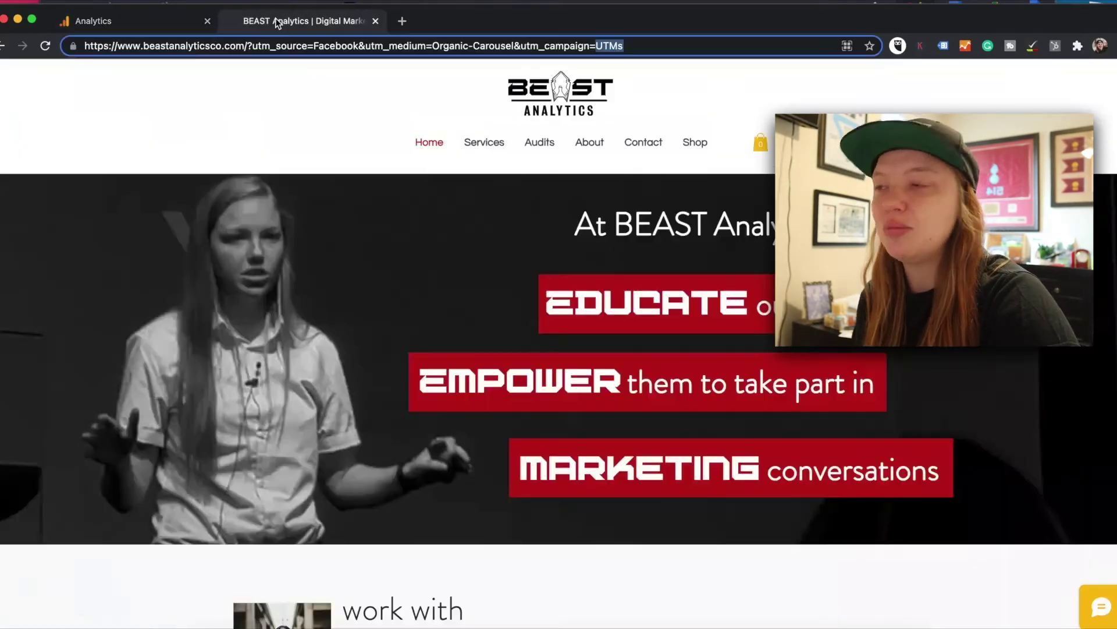